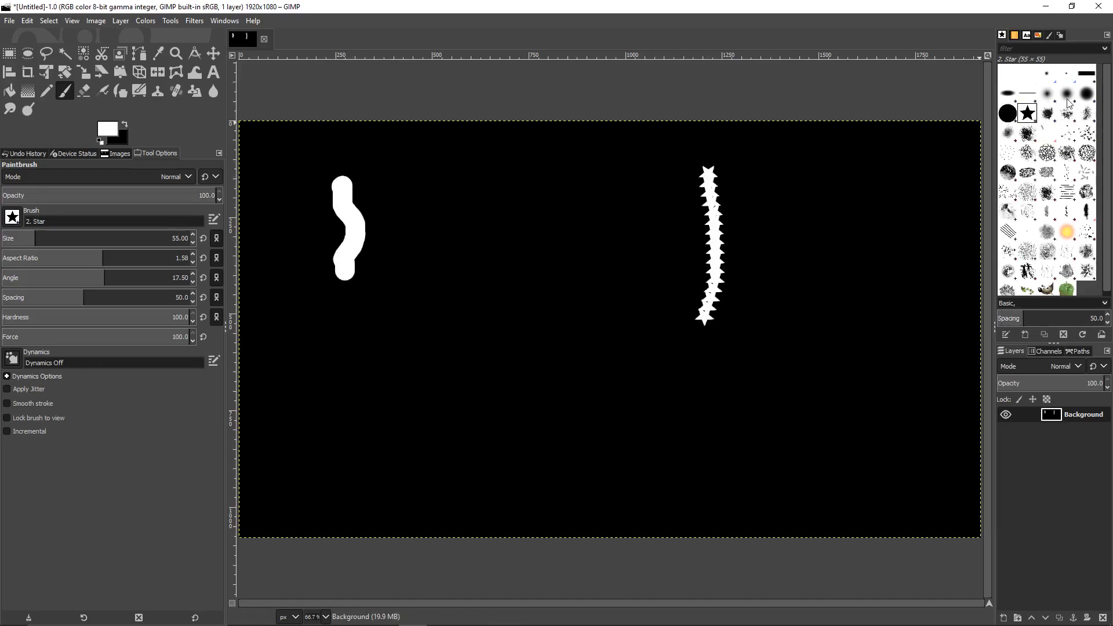
Paint two soft white strokes with the Hardness 075 brush and stamp a large Wilber left of centre
{"action": "left_click", "coordinate": [1087, 93]}
{"action": "left_click_drag", "start_coordinate": [888, 152], "coordinate": [839, 287]}
{"action": "mouse_move", "coordinate": [703, 241]}
{"action": "left_mouse_down"}
{"action": "mouse_move", "coordinate": [722, 259]}
{"action": "mouse_move", "coordinate": [660, 388]}
{"action": "left_mouse_up"}
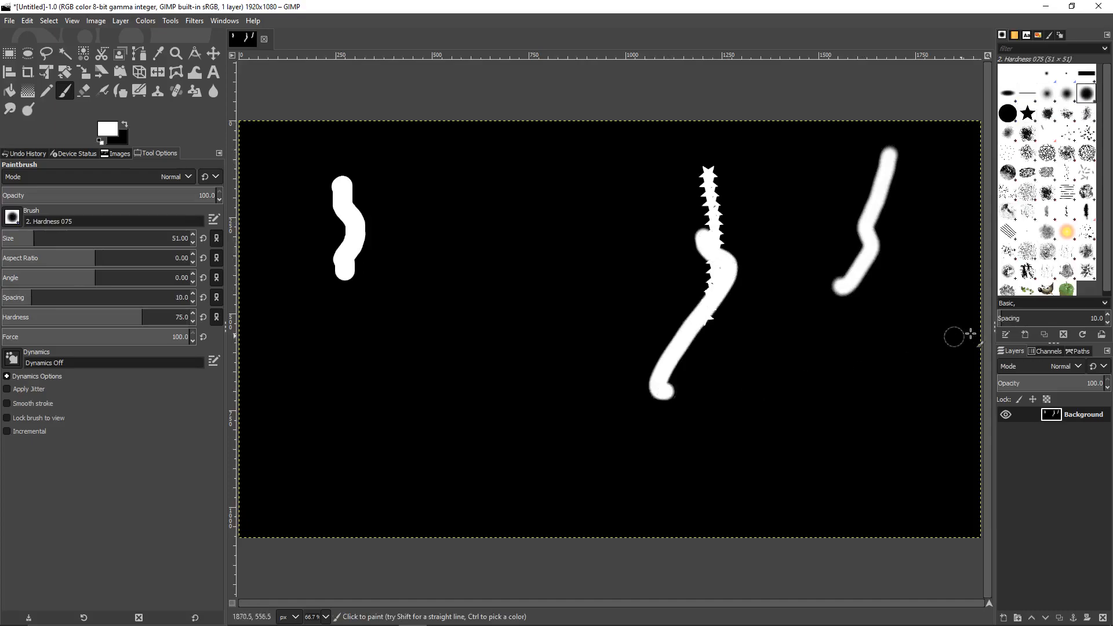
{"action": "left_click", "coordinate": [1047, 286]}
{"action": "left_click", "coordinate": [455, 408]}
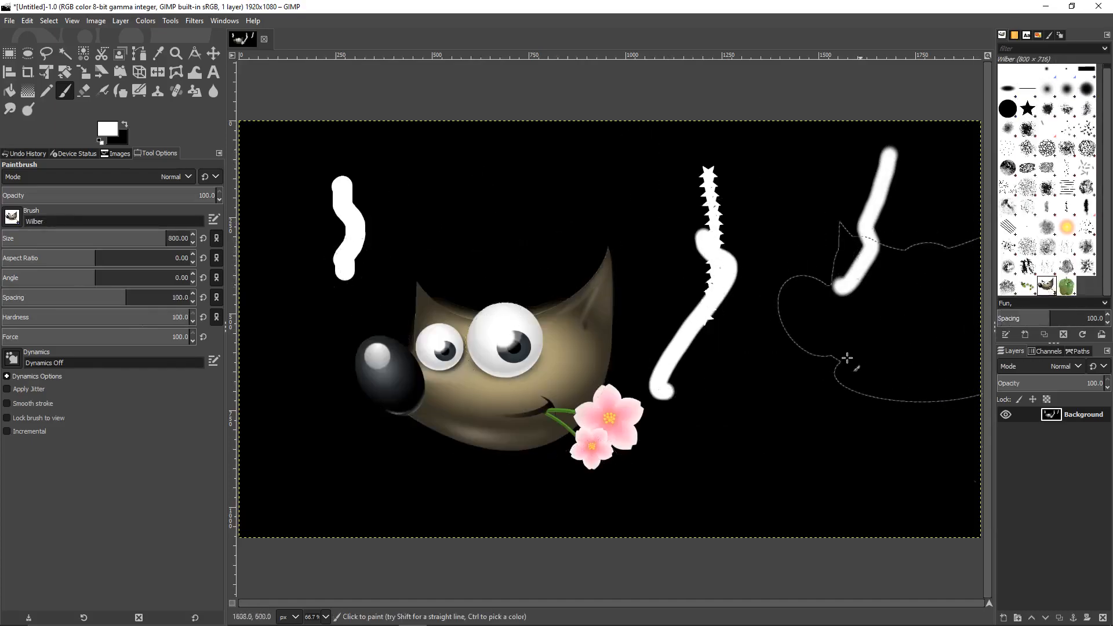
Stack eight green z Pepper stamps into a tall column right of the strokes
{"action": "left_click", "coordinate": [1067, 286]}
{"action": "left_click", "coordinate": [817, 318]}
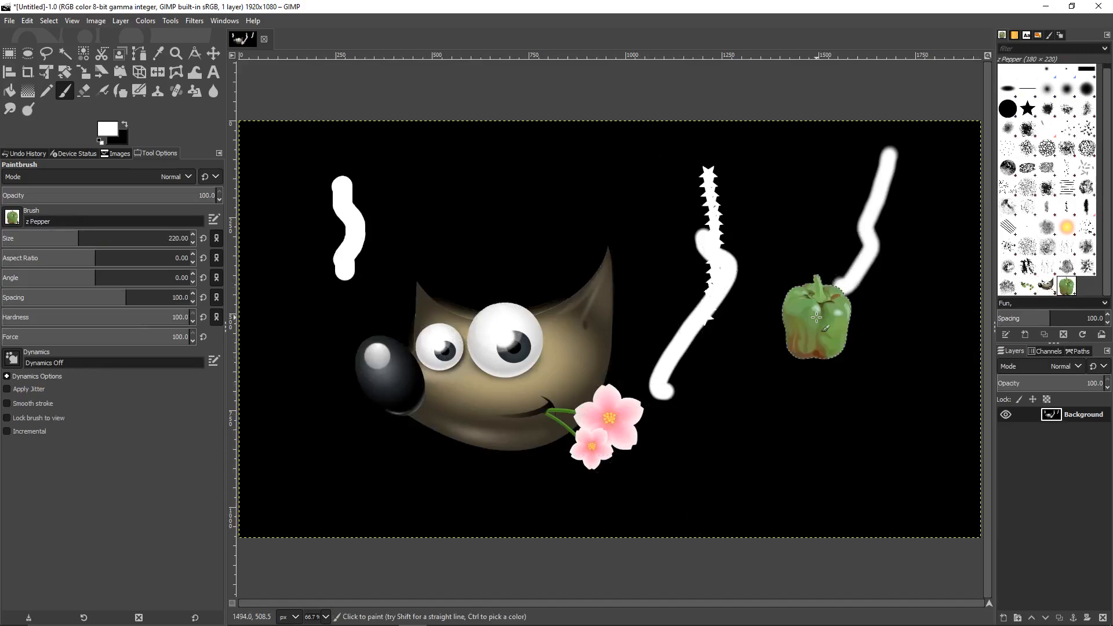
{"action": "left_click", "coordinate": [814, 372]}
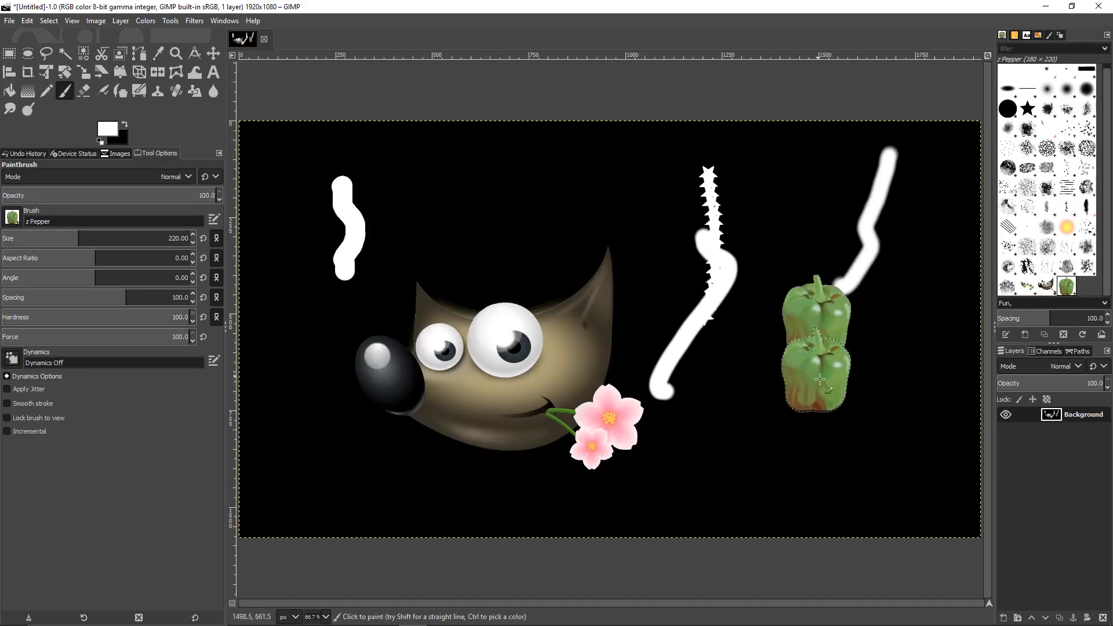
{"action": "left_click", "coordinate": [821, 426]}
{"action": "left_click", "coordinate": [828, 470]}
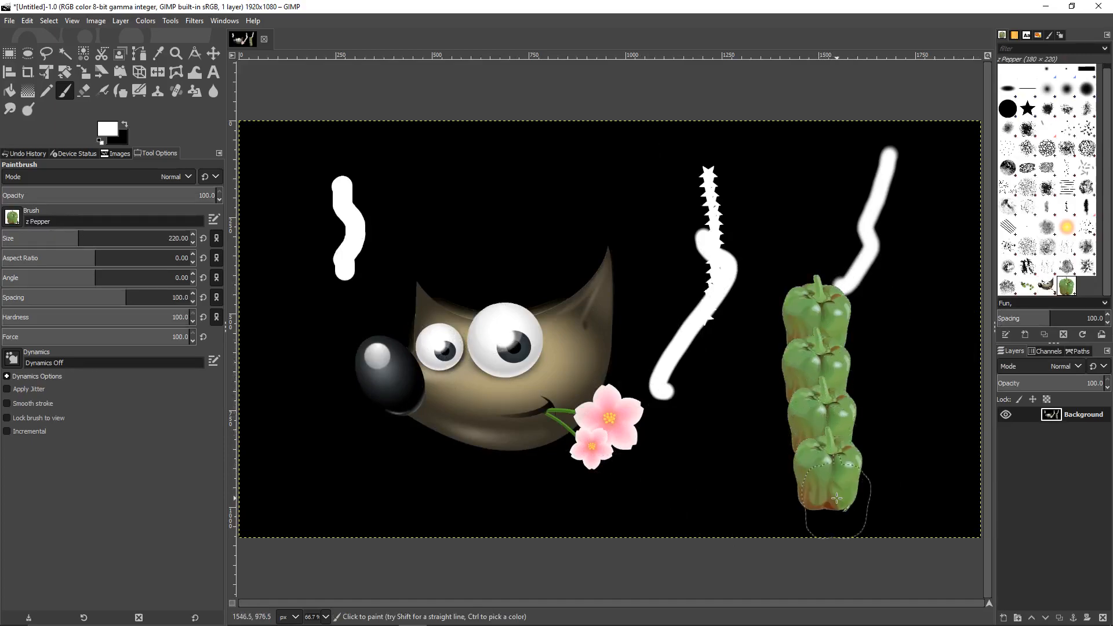
{"action": "left_click", "coordinate": [816, 272]}
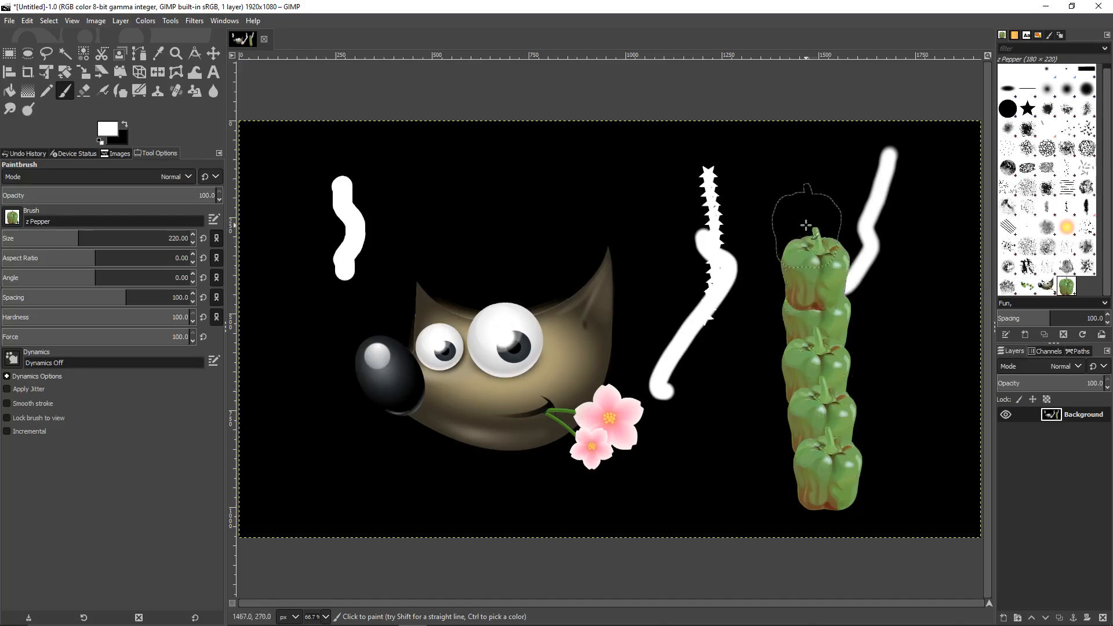
{"action": "left_click", "coordinate": [807, 224]}
{"action": "left_click", "coordinate": [796, 171]}
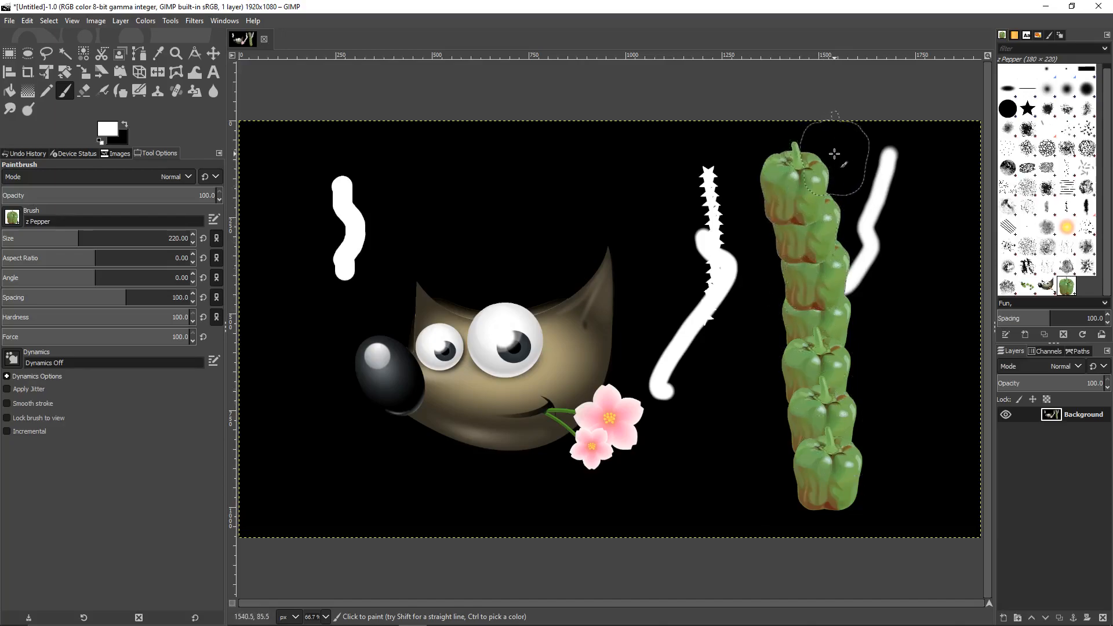
{"action": "left_click", "coordinate": [821, 152]}
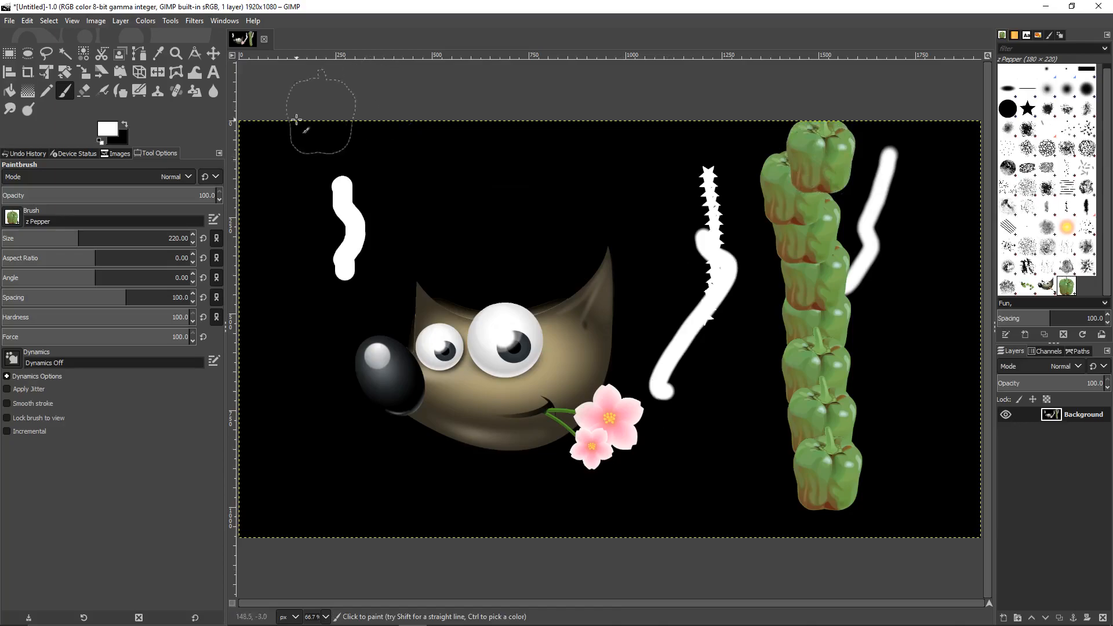
{"action": "left_click", "coordinate": [294, 619]}
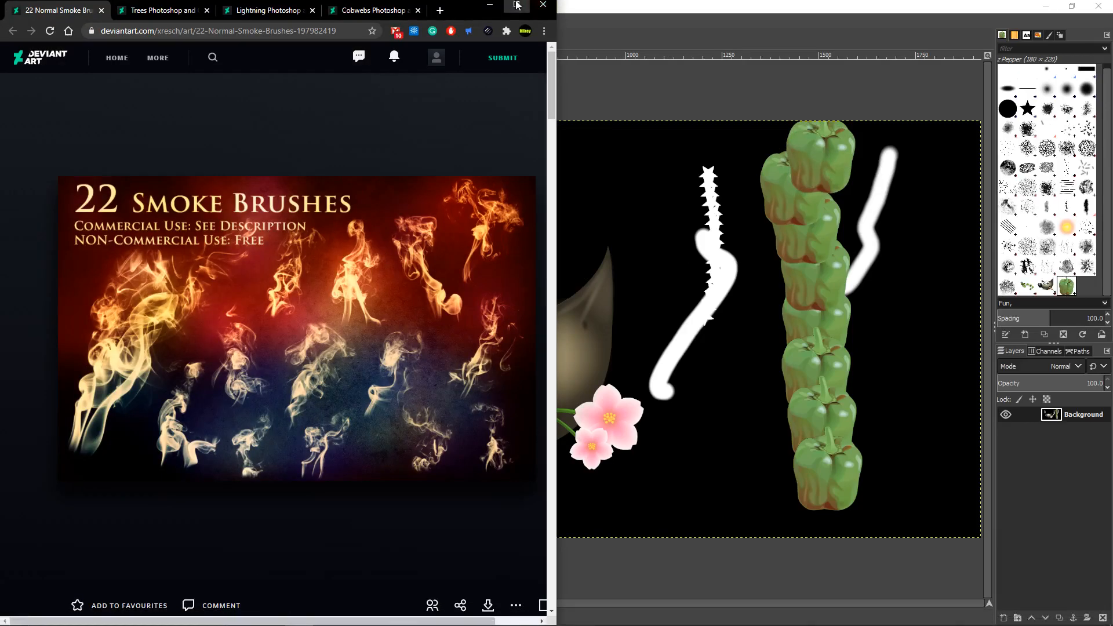
Download the 22 Normal Smoke Brushes pack from its DeviantArt page
{"action": "left_click", "coordinate": [517, 5]}
{"action": "scroll", "coordinate": [513, 202], "scroll_direction": "down", "scroll_amount": 1}
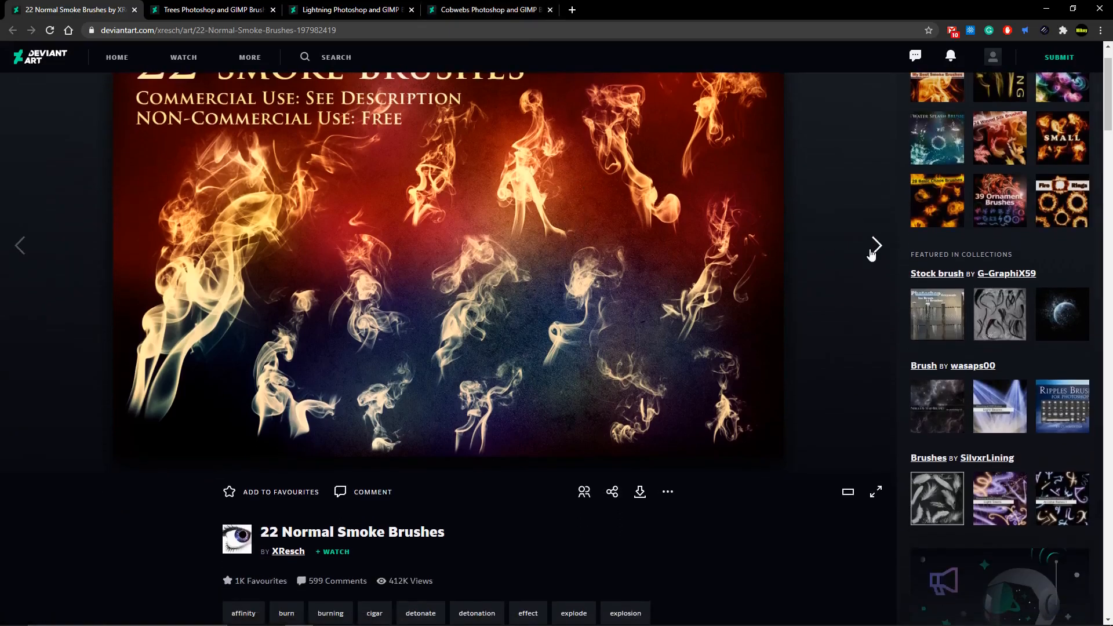
{"action": "left_click", "coordinate": [873, 253]}
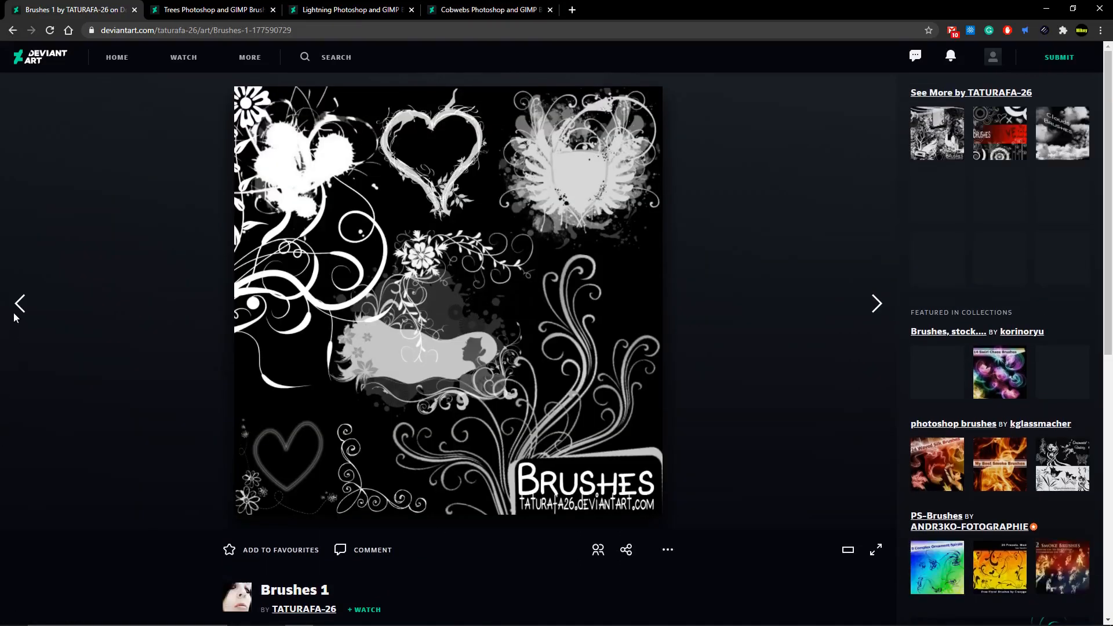
{"action": "left_click", "coordinate": [16, 312]}
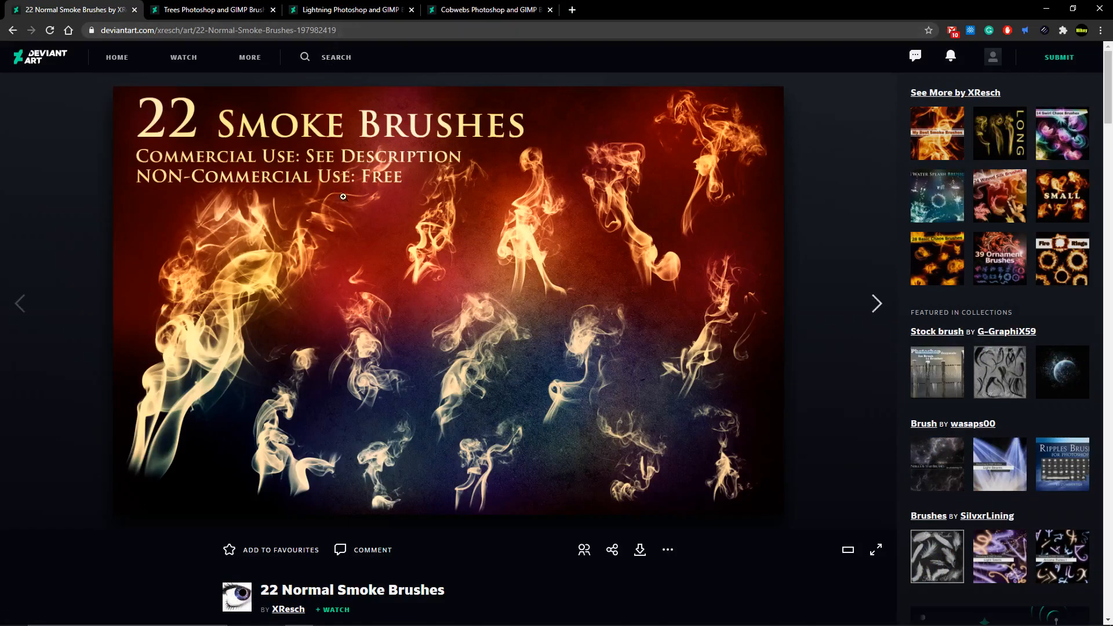
{"action": "left_click", "coordinate": [200, 7]}
{"action": "left_click", "coordinate": [112, 7]}
{"action": "left_click", "coordinate": [135, 27]}
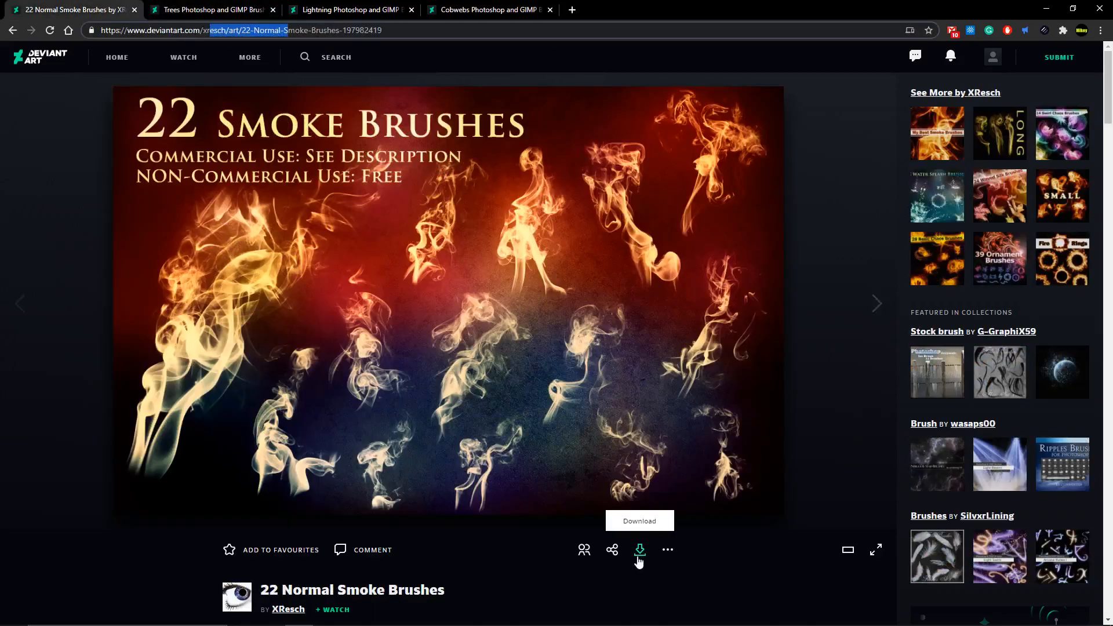
{"action": "left_click", "coordinate": [639, 557]}
{"action": "left_click", "coordinate": [638, 557]}
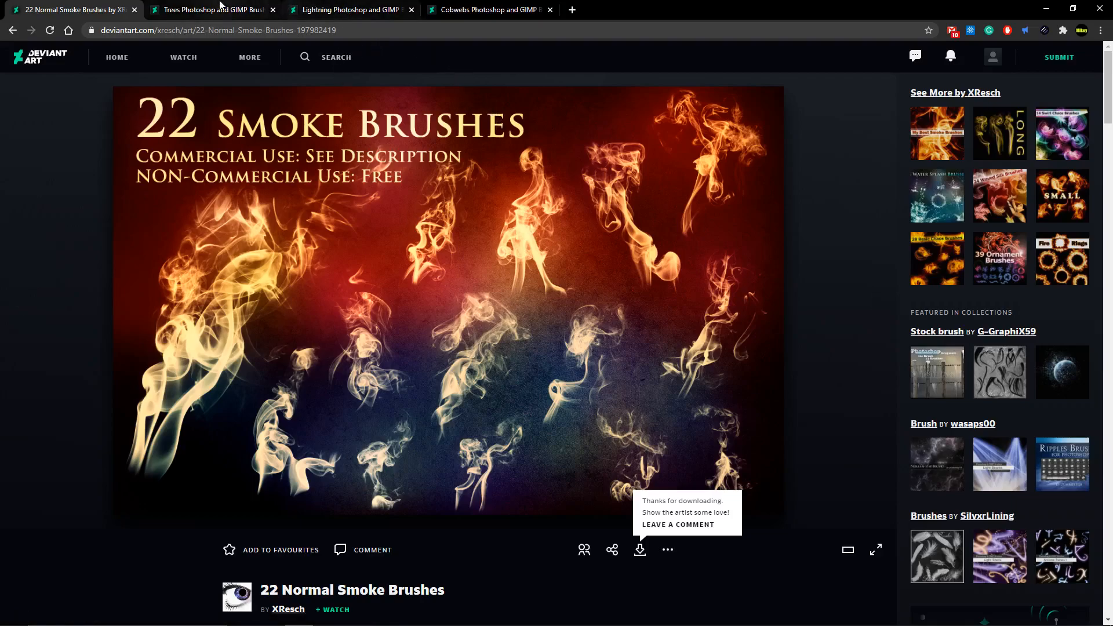
Download the Lightning brushes pack and open the downloaded zip
{"action": "left_click", "coordinate": [219, 7]}
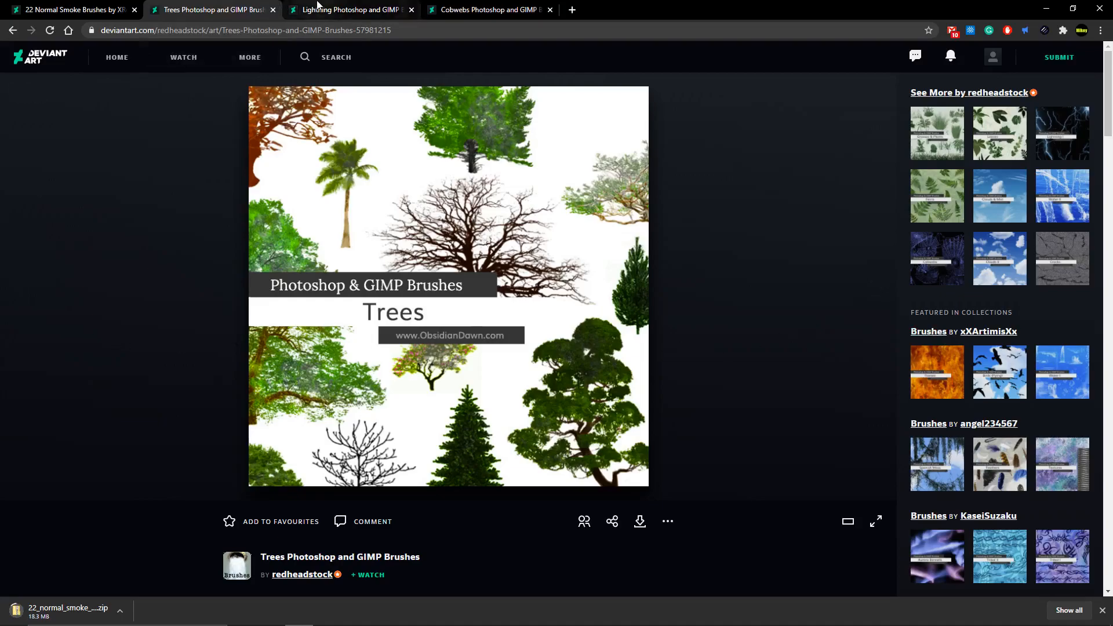
{"action": "key", "text": "ctrl+Tab"}
{"action": "key", "text": "ctrl+Tab"}
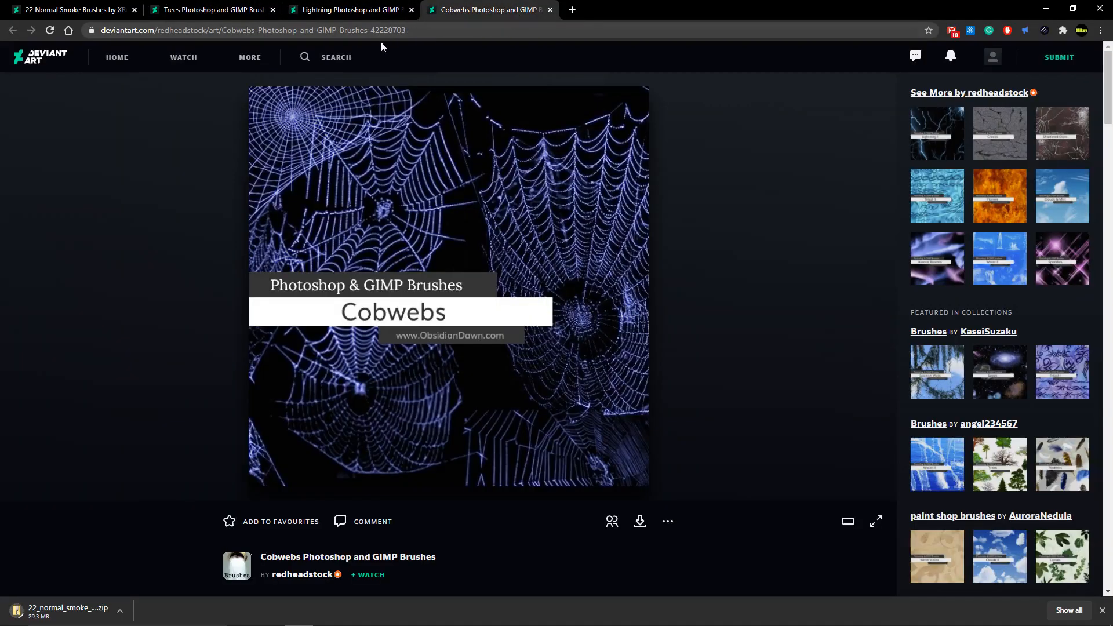
{"action": "key", "text": "ctrl+shift+Tab"}
{"action": "left_click", "coordinate": [641, 525]}
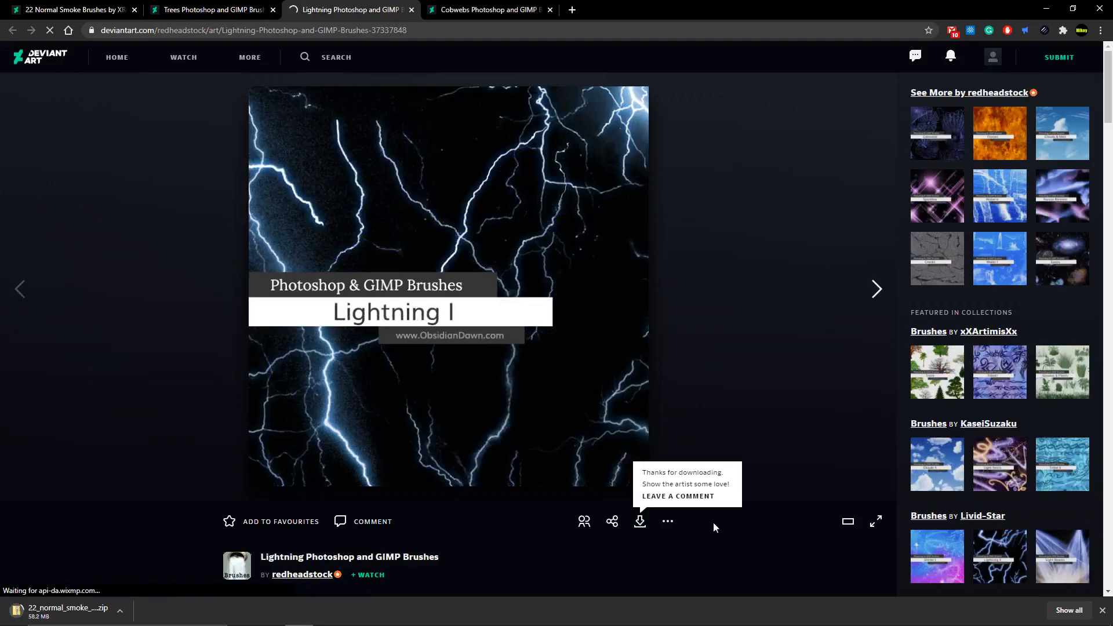
{"action": "left_click", "coordinate": [75, 9]}
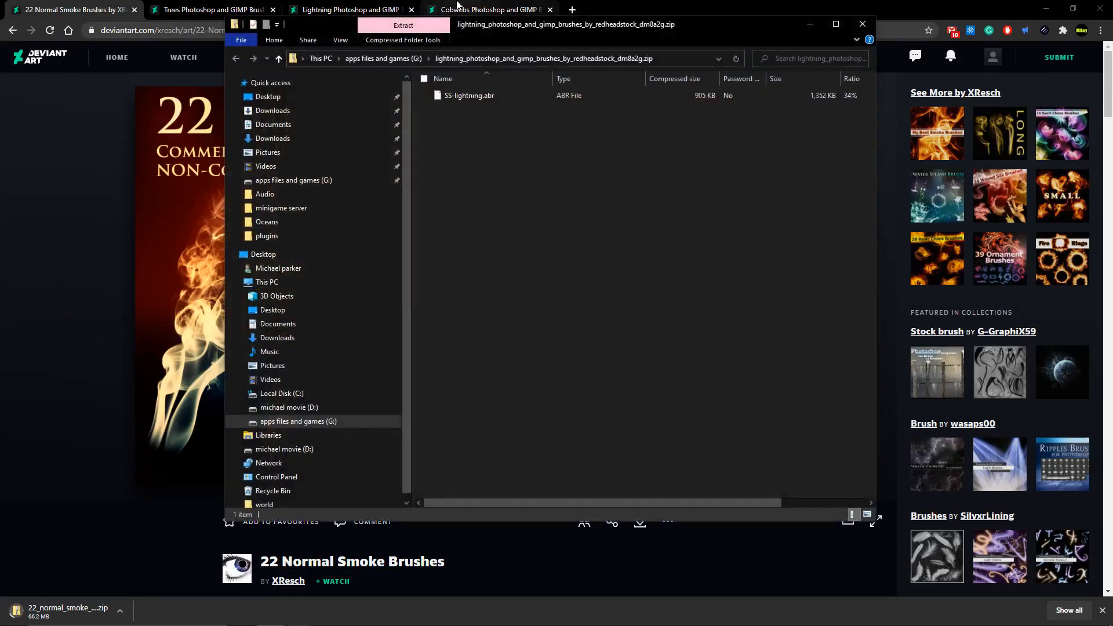
Arrange the two Explorer windows side by side and browse to gimp\GIMP 2\share\gimp\2.0
{"action": "left_click_drag", "start_coordinate": [516, 16], "coordinate": [2, 40]}
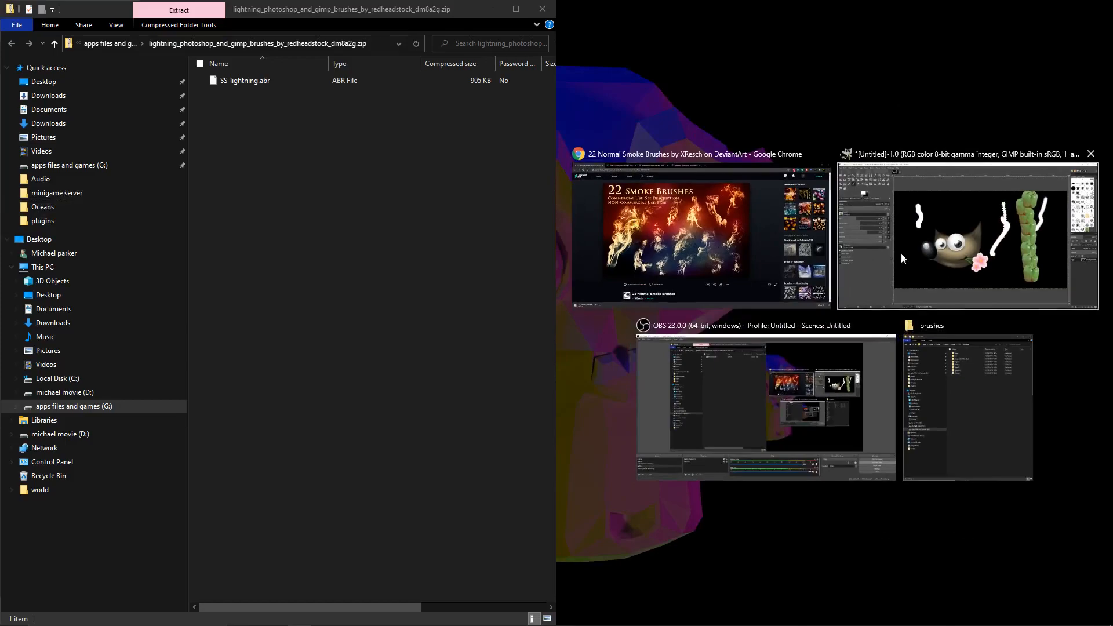
{"action": "left_click", "coordinate": [930, 417]}
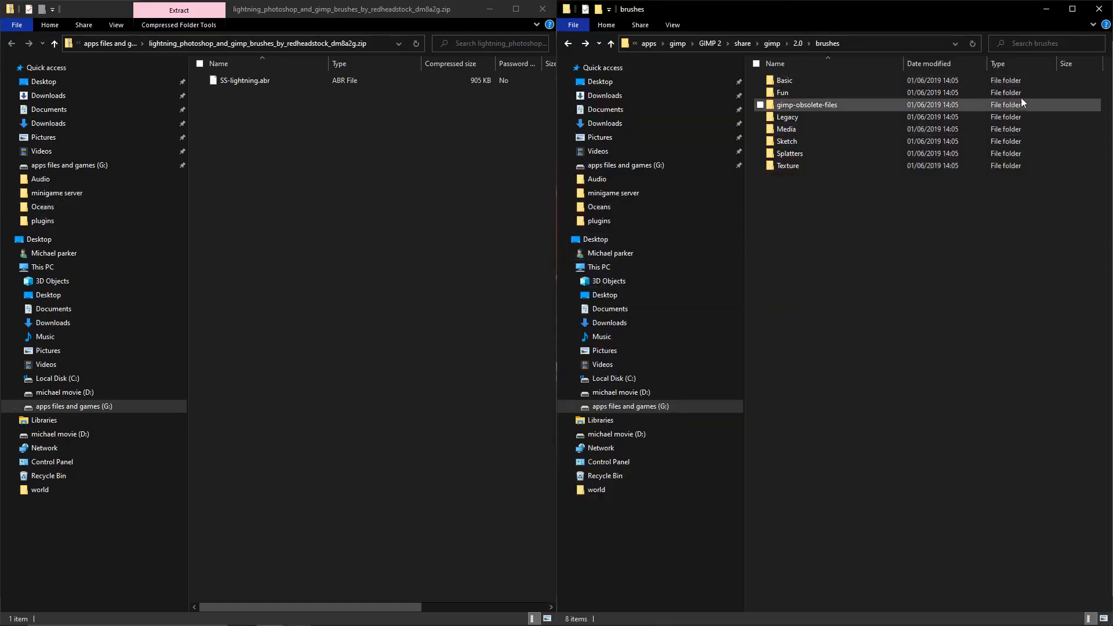
{"action": "left_click", "coordinate": [679, 44]}
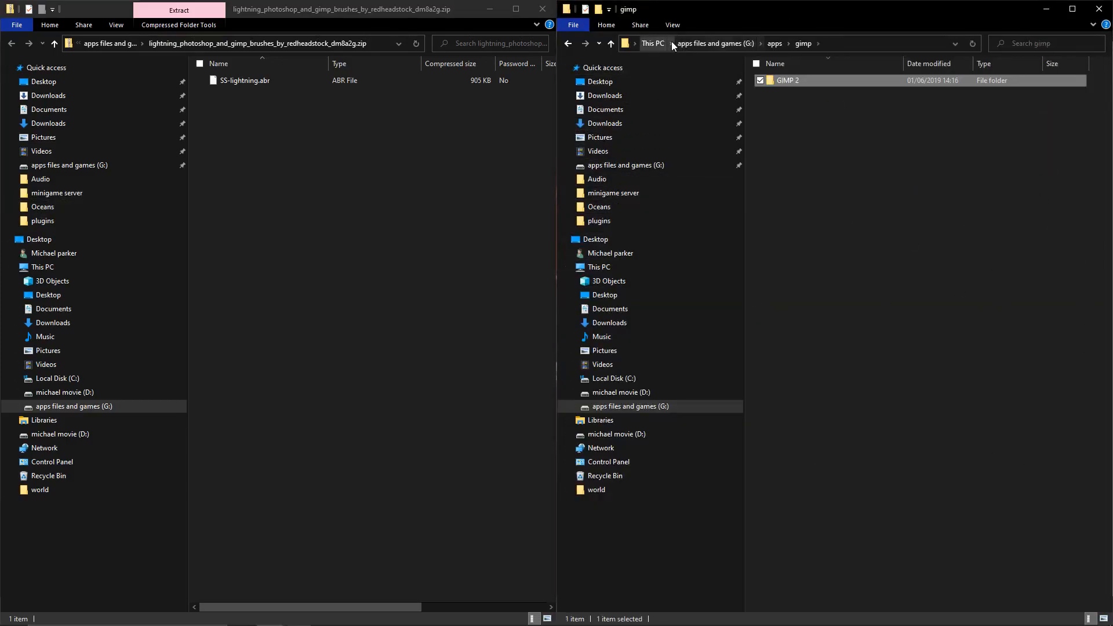
{"action": "left_click", "coordinate": [774, 43]}
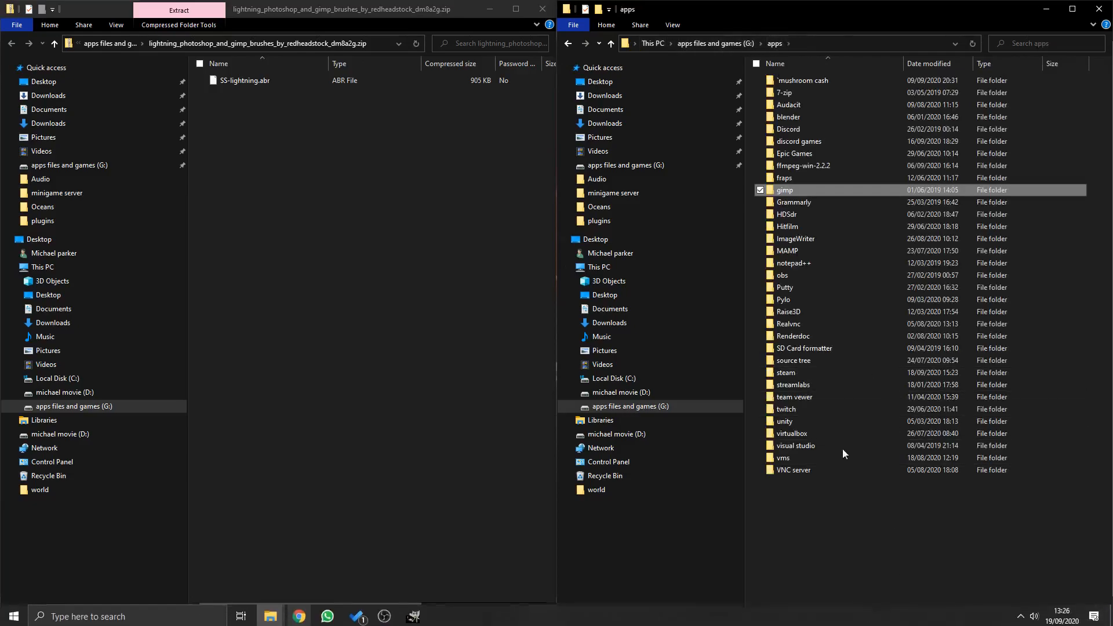
{"action": "double_click", "coordinate": [851, 188]}
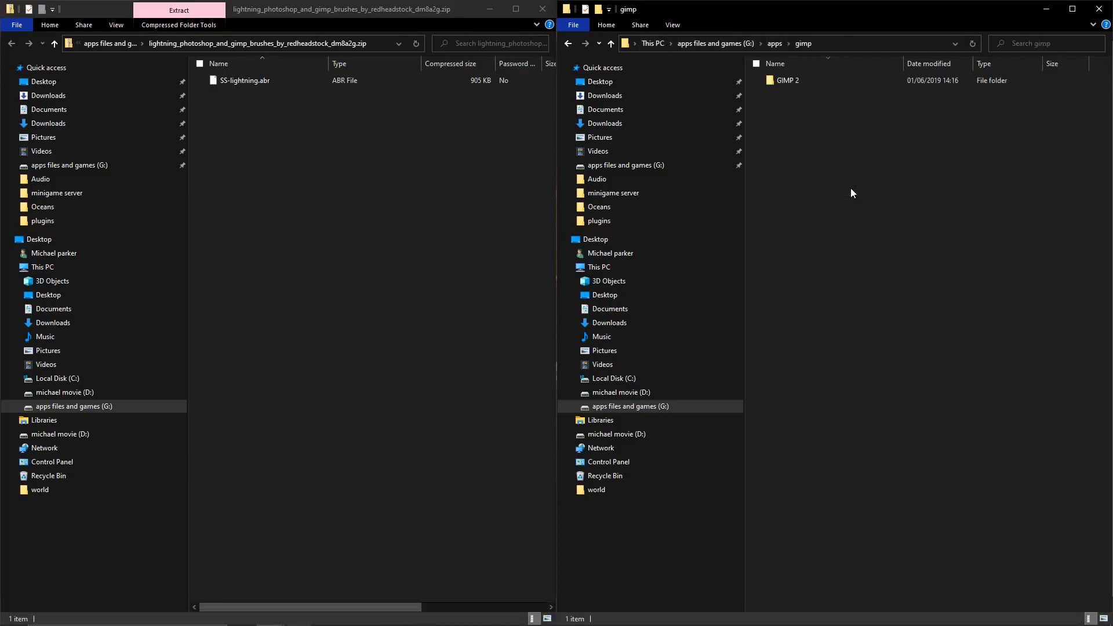
{"action": "double_click", "coordinate": [829, 79]}
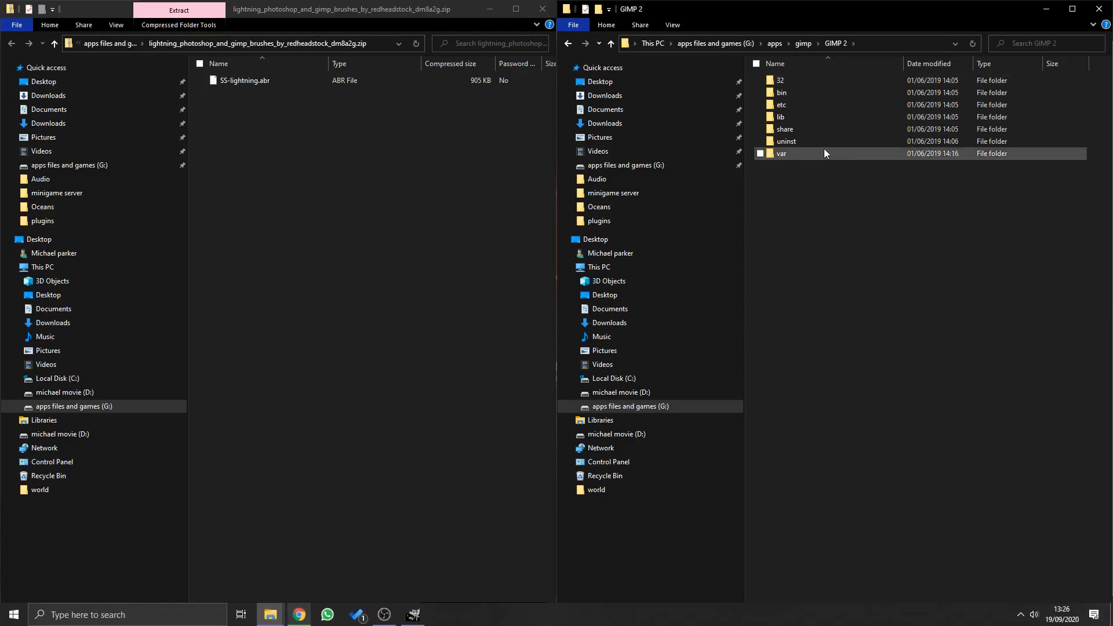
{"action": "double_click", "coordinate": [804, 134]}
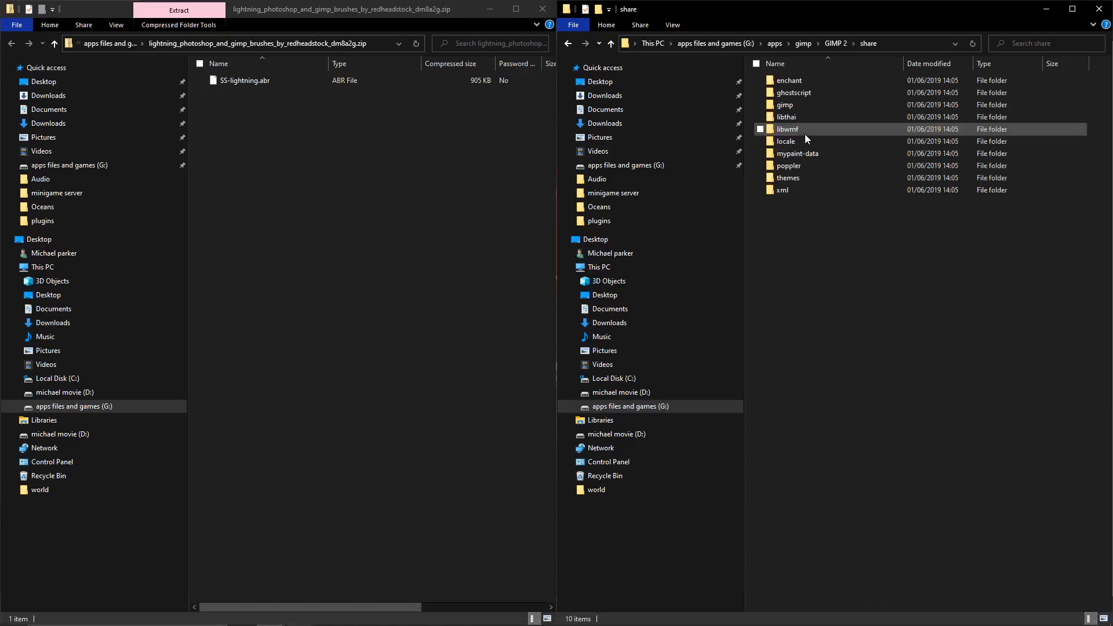
{"action": "double_click", "coordinate": [784, 104]}
{"action": "double_click", "coordinate": [781, 81]}
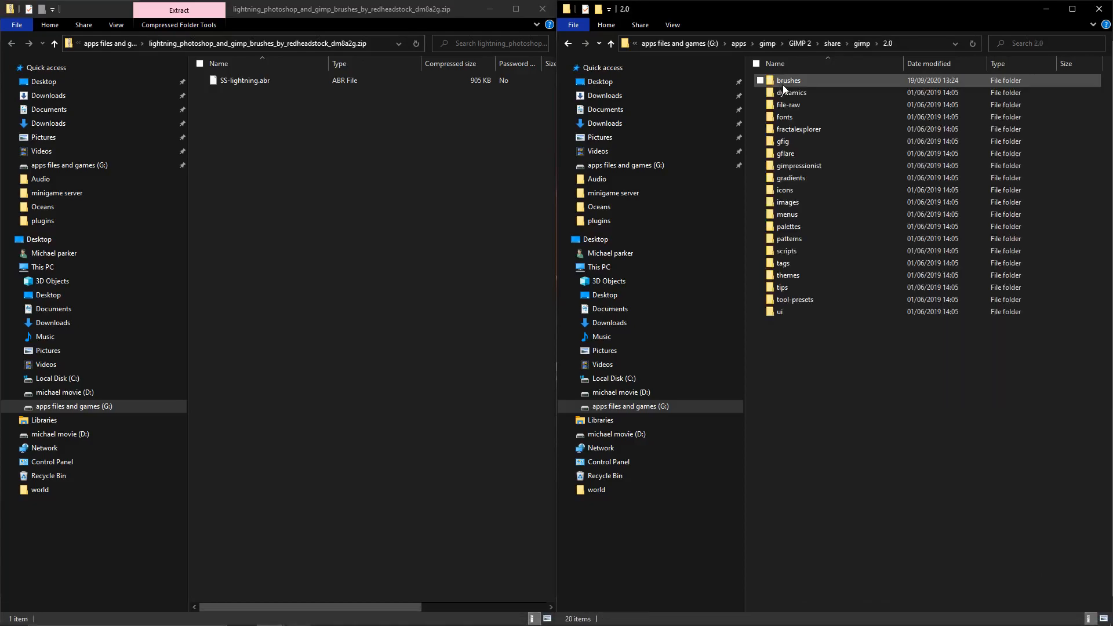
Copy SS-lightning.abr from the zip into GIMP's brushes folder
{"action": "double_click", "coordinate": [799, 83]}
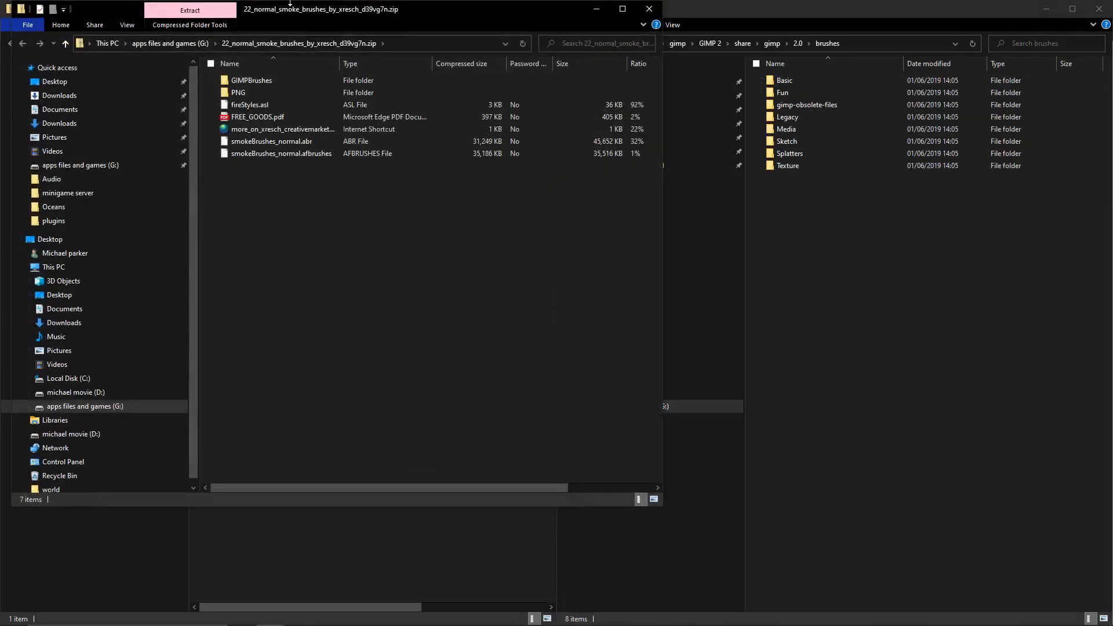
{"action": "left_click", "coordinate": [603, 9]}
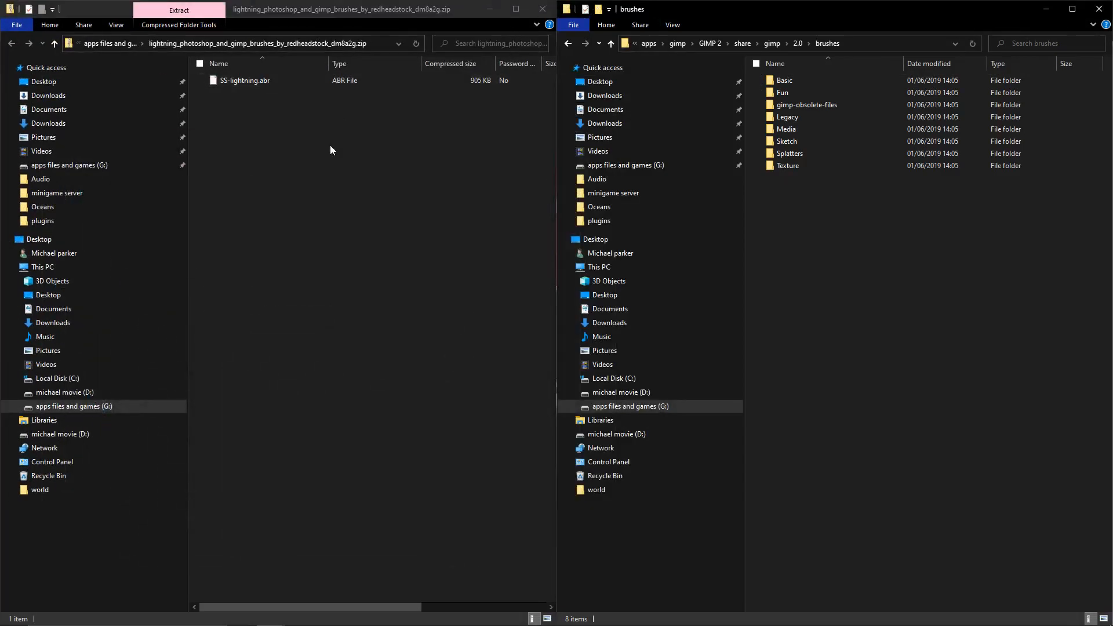
{"action": "mouse_move", "coordinate": [262, 79]}
{"action": "left_mouse_down"}
{"action": "mouse_move", "coordinate": [583, 342]}
{"action": "mouse_move", "coordinate": [867, 263]}
{"action": "left_mouse_up"}
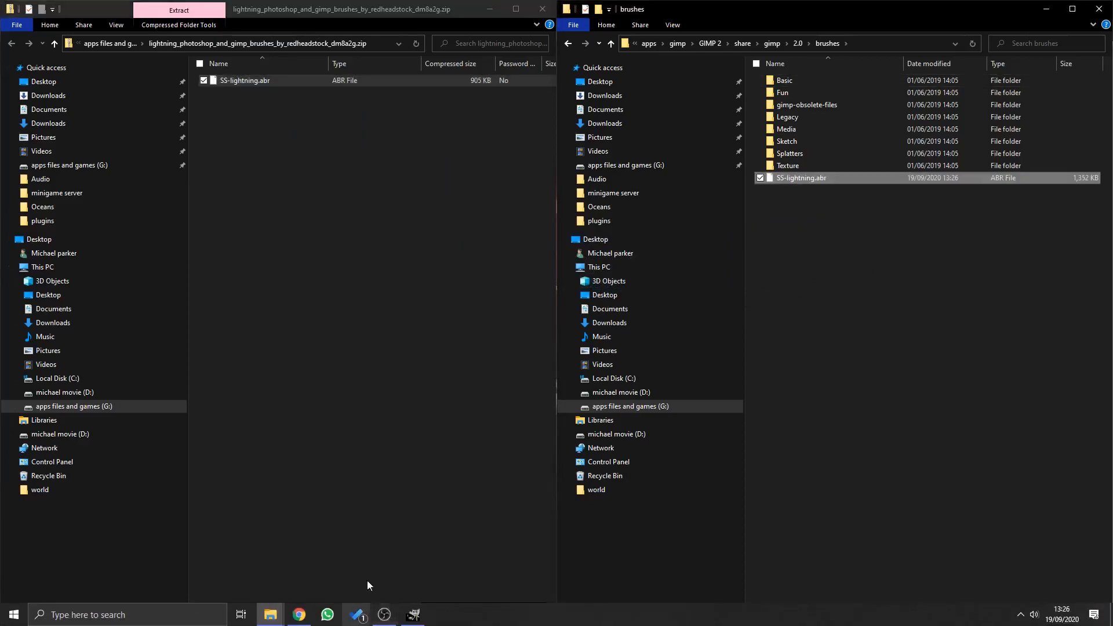
Create a new black 1920x1080 image, refresh brushes and select SS-lightning.abr-010
{"action": "left_click", "coordinate": [414, 614]}
{"action": "left_click", "coordinate": [9, 22]}
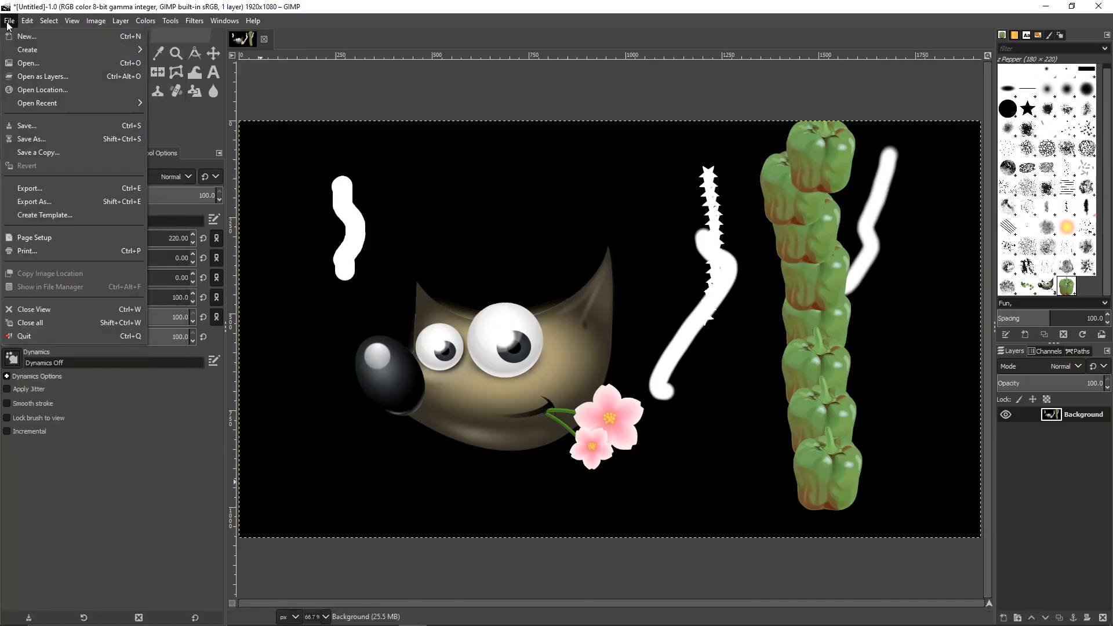
{"action": "left_click", "coordinate": [27, 36]}
{"action": "left_click", "coordinate": [173, 170]}
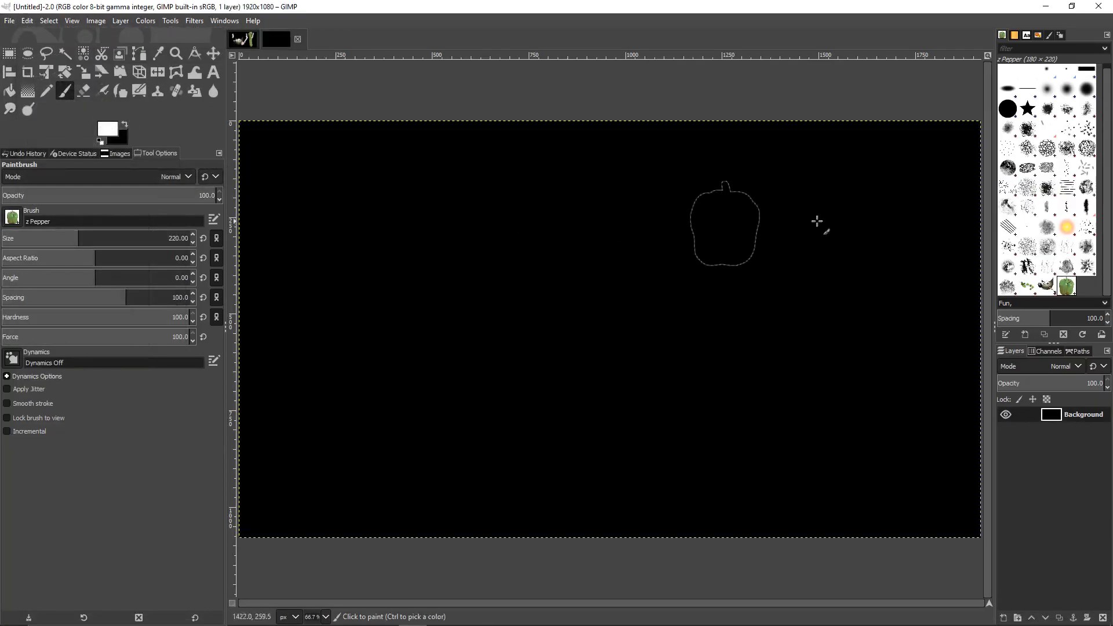
{"action": "left_click", "coordinate": [1088, 338]}
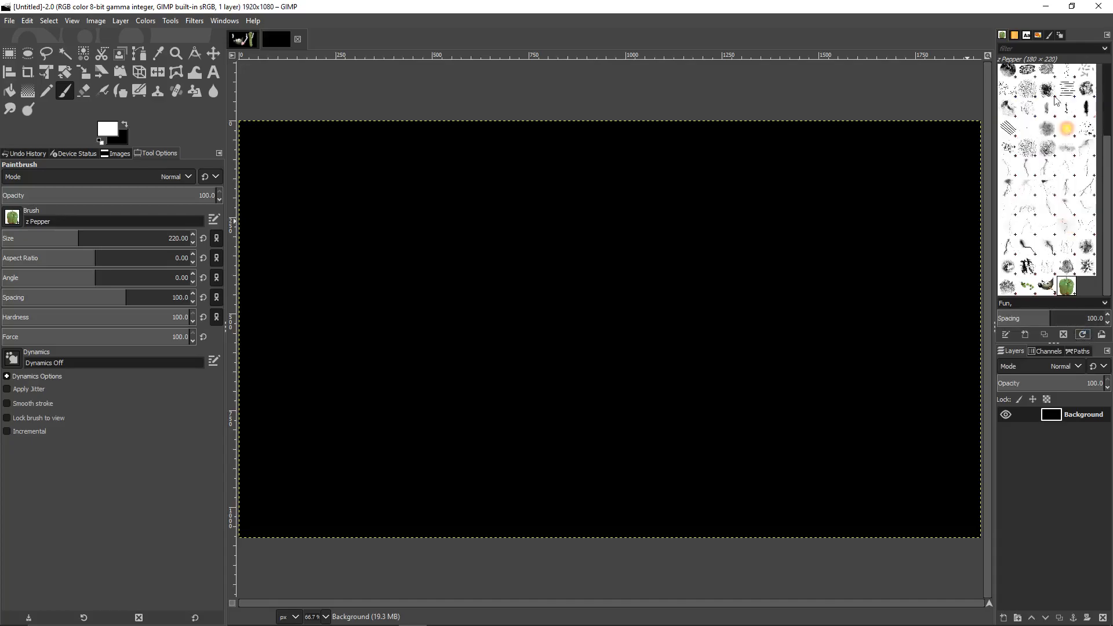
{"action": "left_click", "coordinate": [1047, 187]}
Stamp white lightning bolts at the centre (brush 010) and right side (brush 008)
{"action": "left_click", "coordinate": [644, 295]}
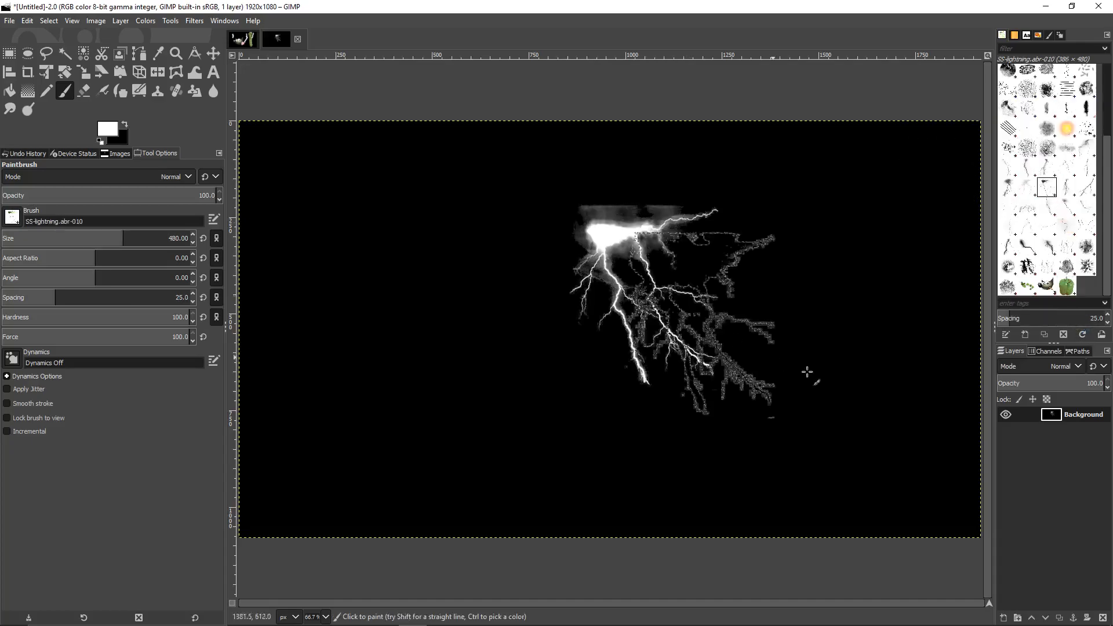
{"action": "left_click", "coordinate": [1008, 187]}
{"action": "left_click", "coordinate": [869, 262]}
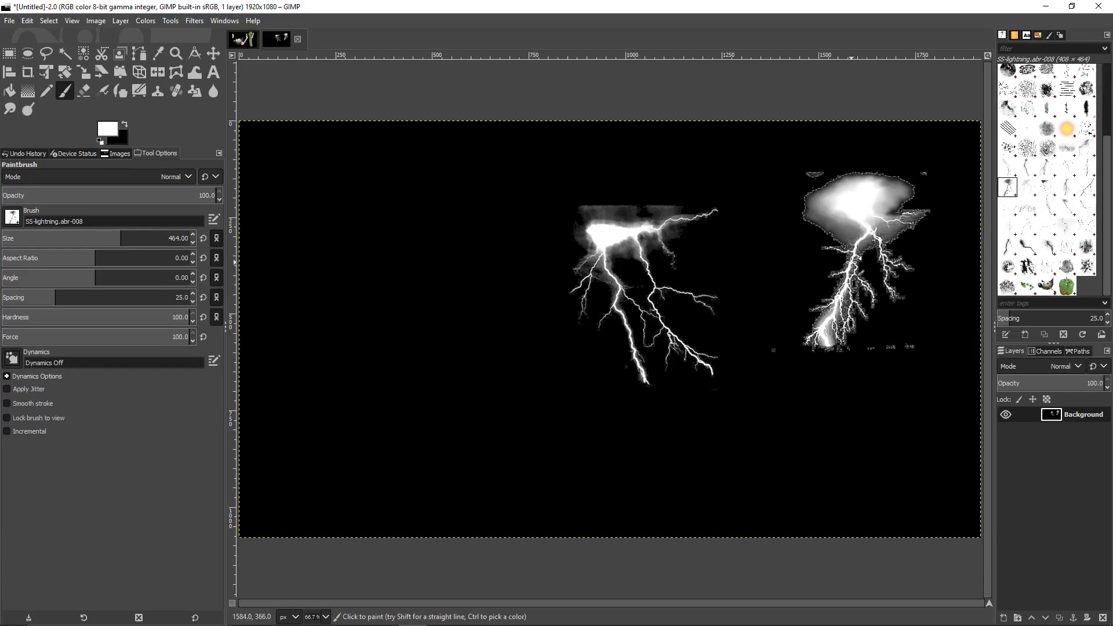
Set the foreground to red ff0000 and stamp two brush-012 bolts on the left
{"action": "left_click", "coordinate": [1085, 187]}
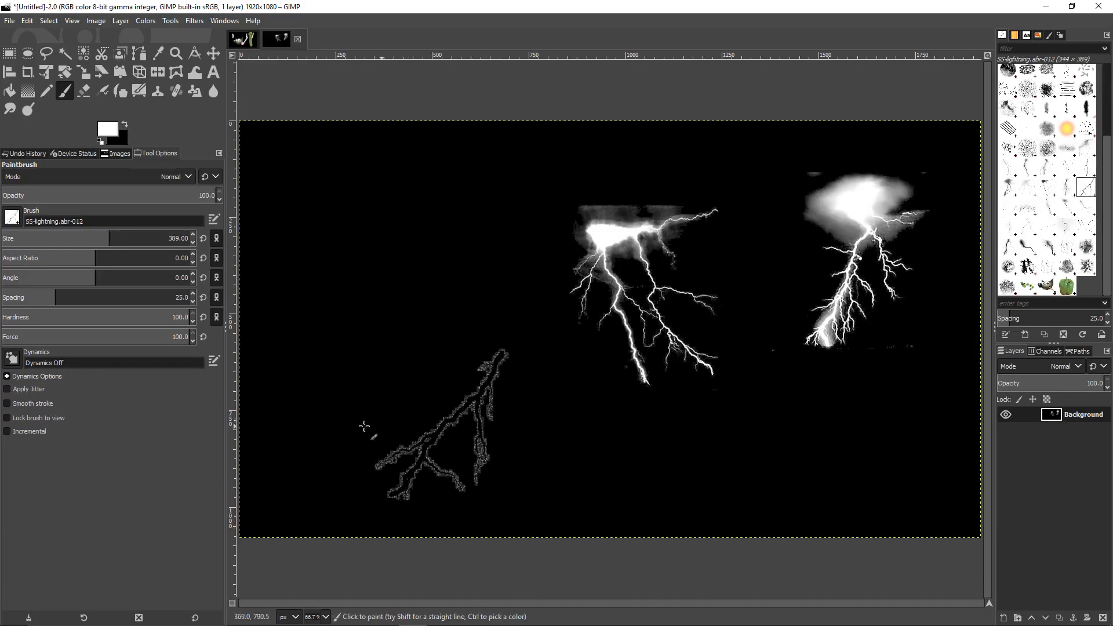
{"action": "left_click", "coordinate": [107, 128]}
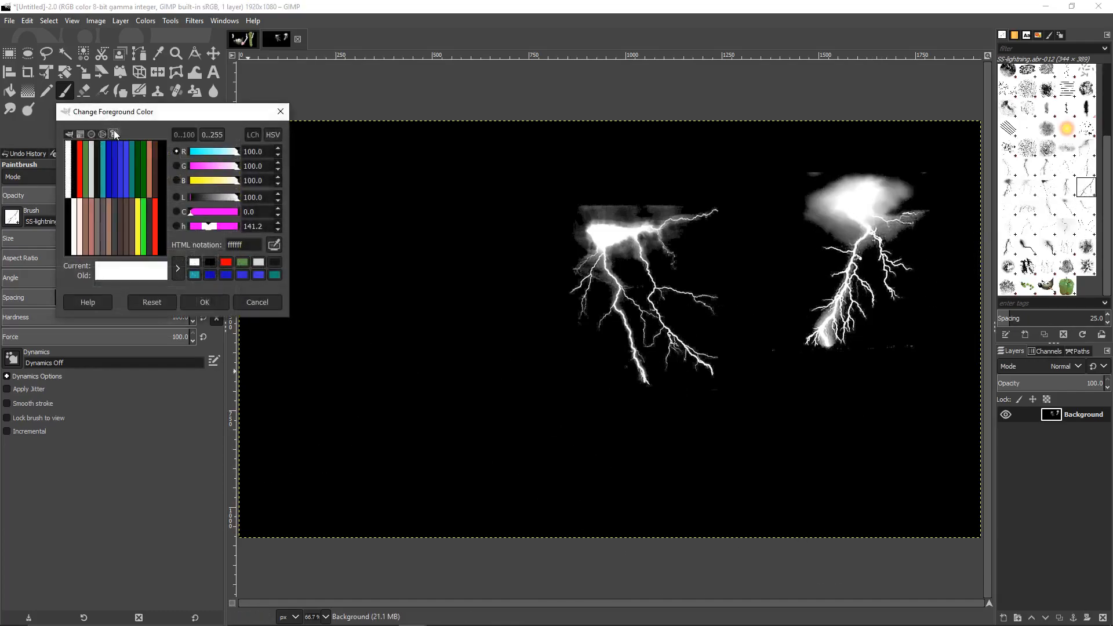
{"action": "left_click", "coordinate": [81, 165]}
{"action": "left_click", "coordinate": [68, 135]}
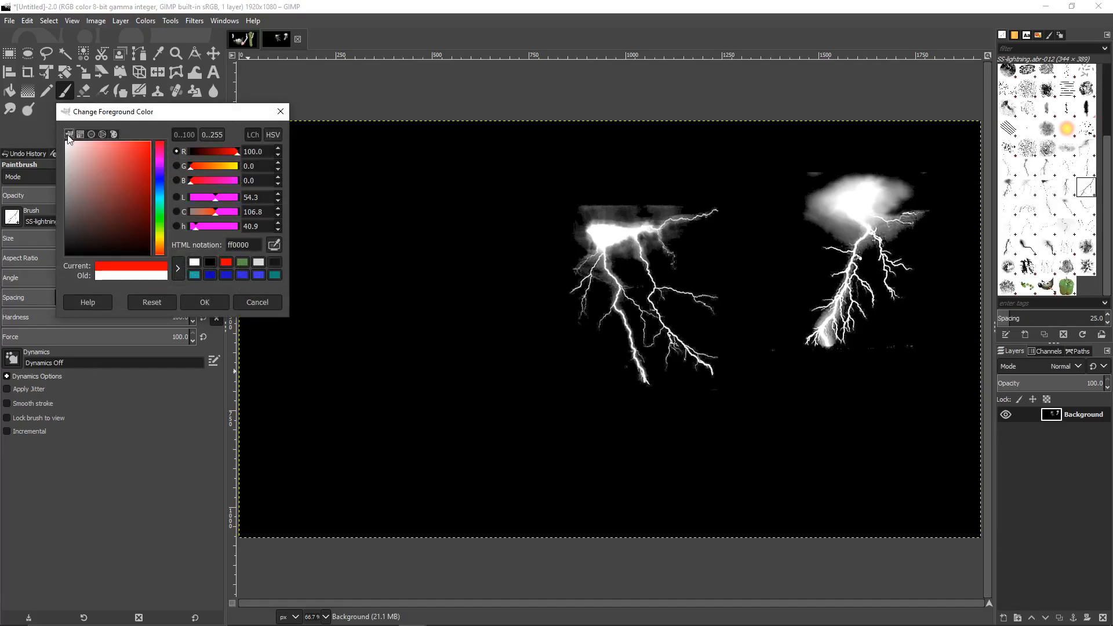
{"action": "left_click", "coordinate": [204, 302]}
{"action": "left_click", "coordinate": [390, 268]}
{"action": "left_click", "coordinate": [428, 386]}
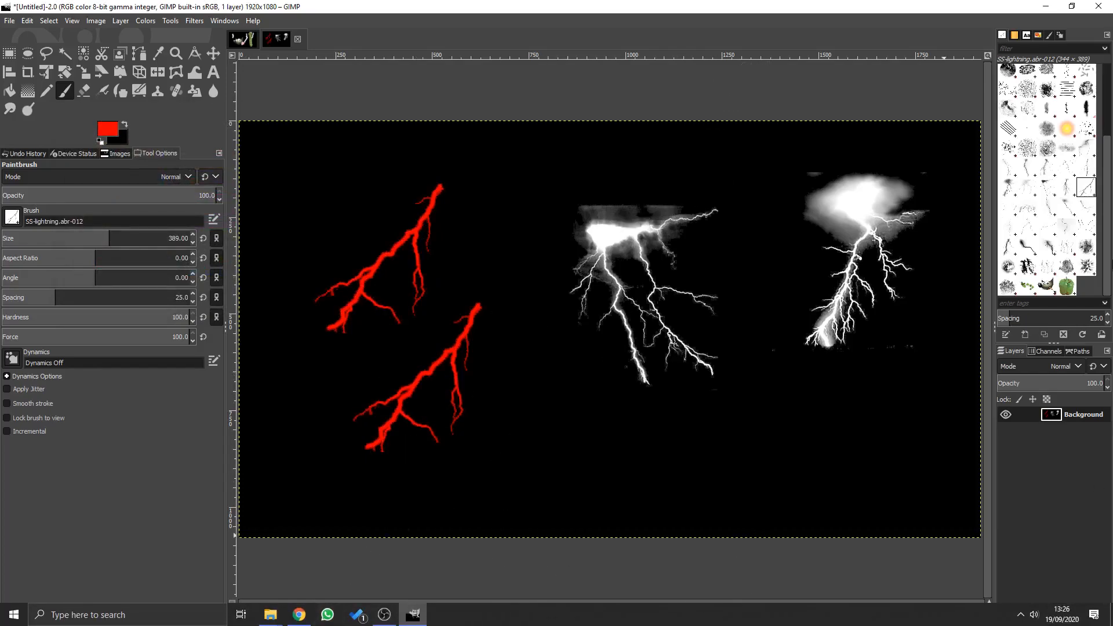
{"action": "left_click", "coordinate": [1082, 335]}
Bring the smoke brushes zip window forward and snap it to the left half
{"action": "mouse_move", "coordinate": [270, 614]}
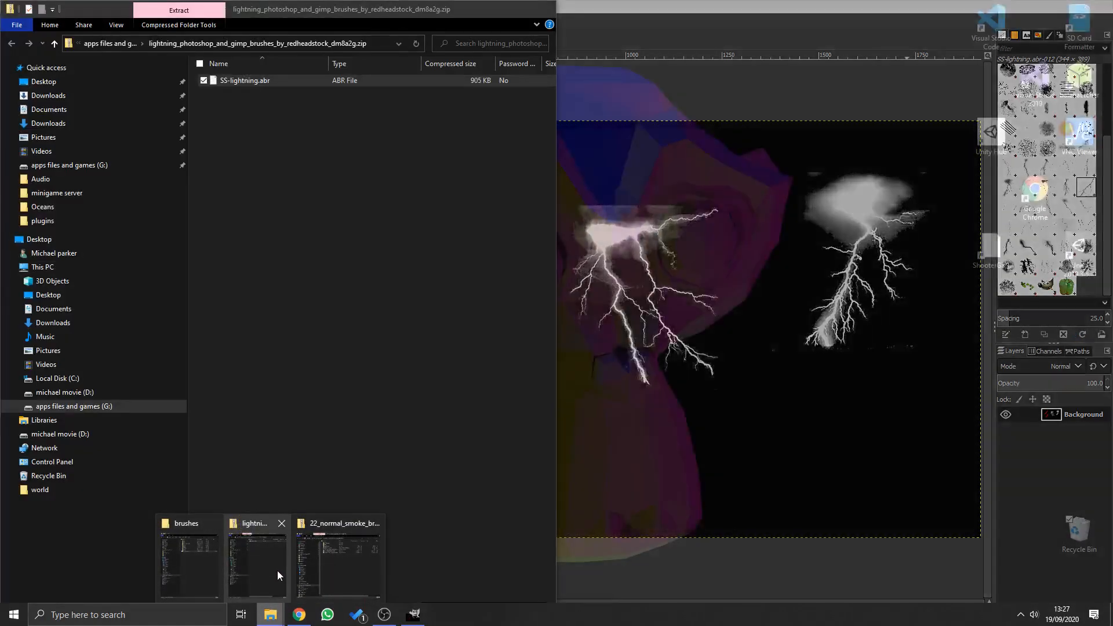
{"action": "mouse_move", "coordinate": [220, 578]}
{"action": "left_click", "coordinate": [321, 562]}
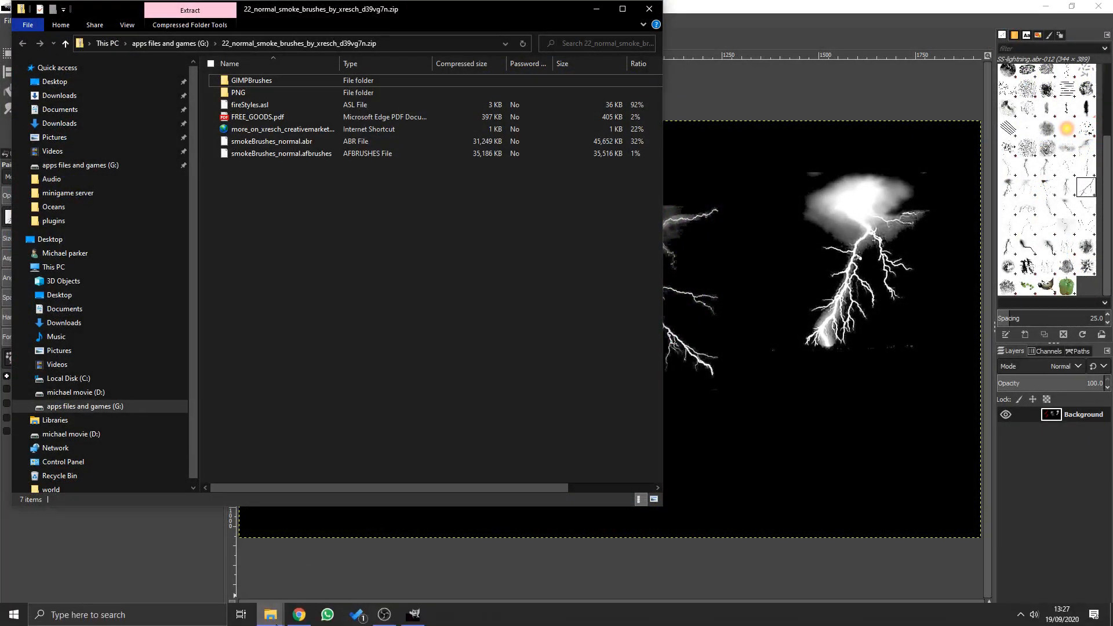
{"action": "mouse_move", "coordinate": [270, 615]}
{"action": "left_click", "coordinate": [193, 559]}
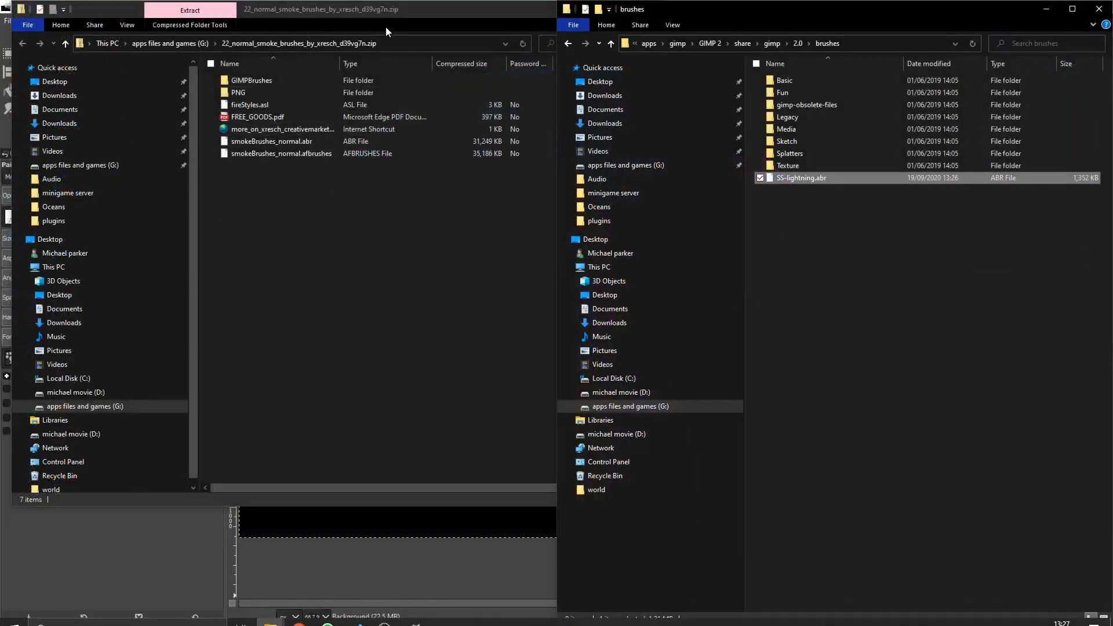
{"action": "left_click", "coordinate": [404, 31]}
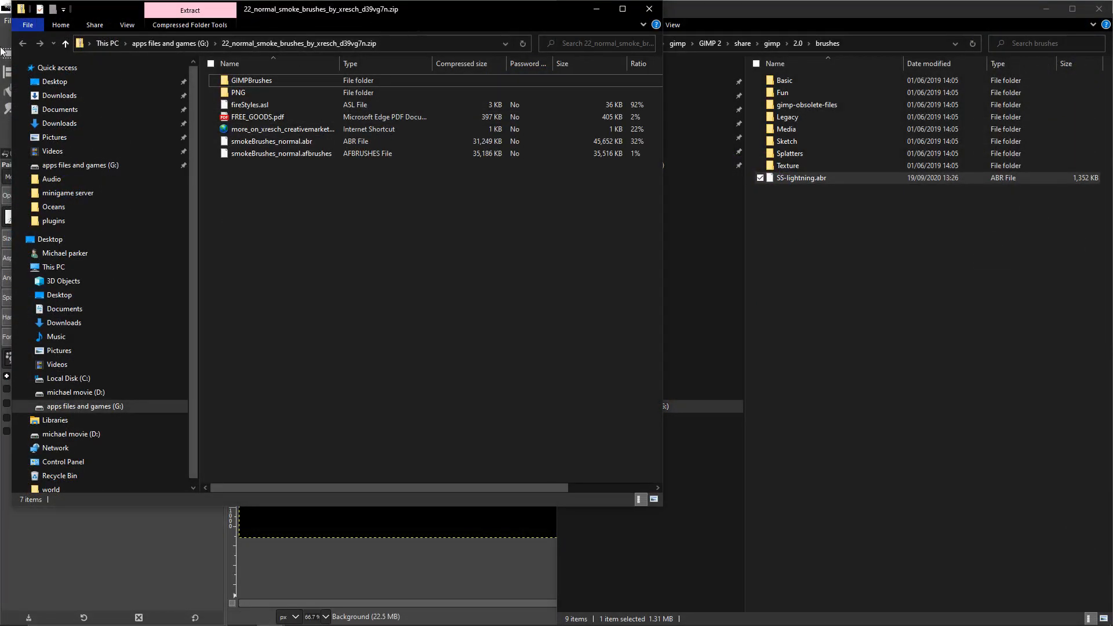
{"action": "left_click_drag", "start_coordinate": [448, 12], "coordinate": [3, 166]}
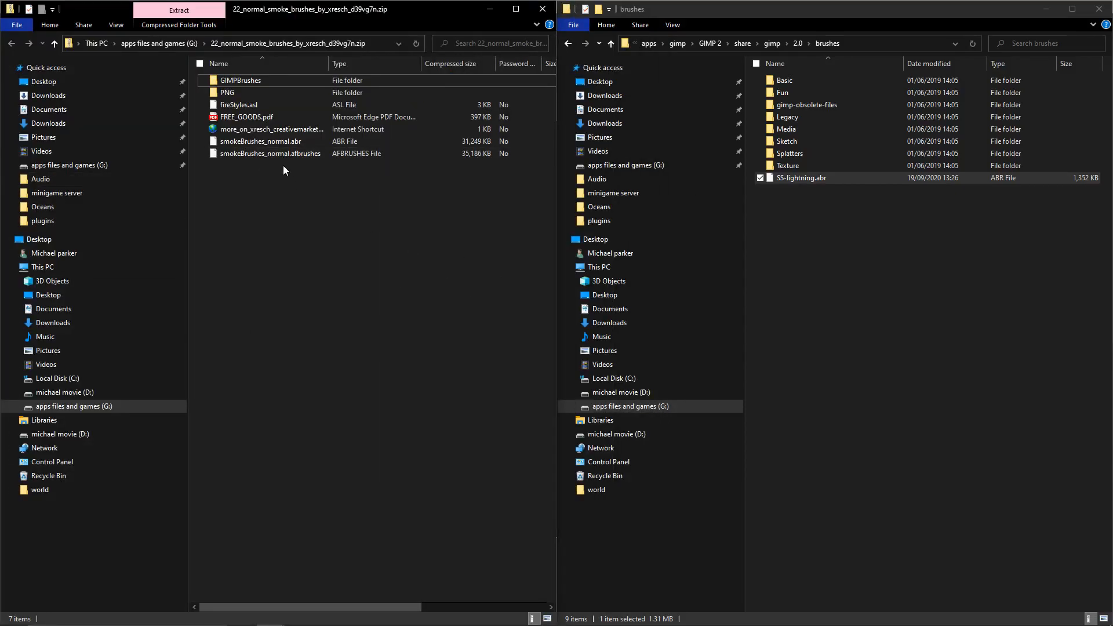
Drag smokeBrushes_normal.abr from the zip into GIMP's brushes folder
{"action": "double_click", "coordinate": [283, 78]}
{"action": "key", "text": "alt+Left"}
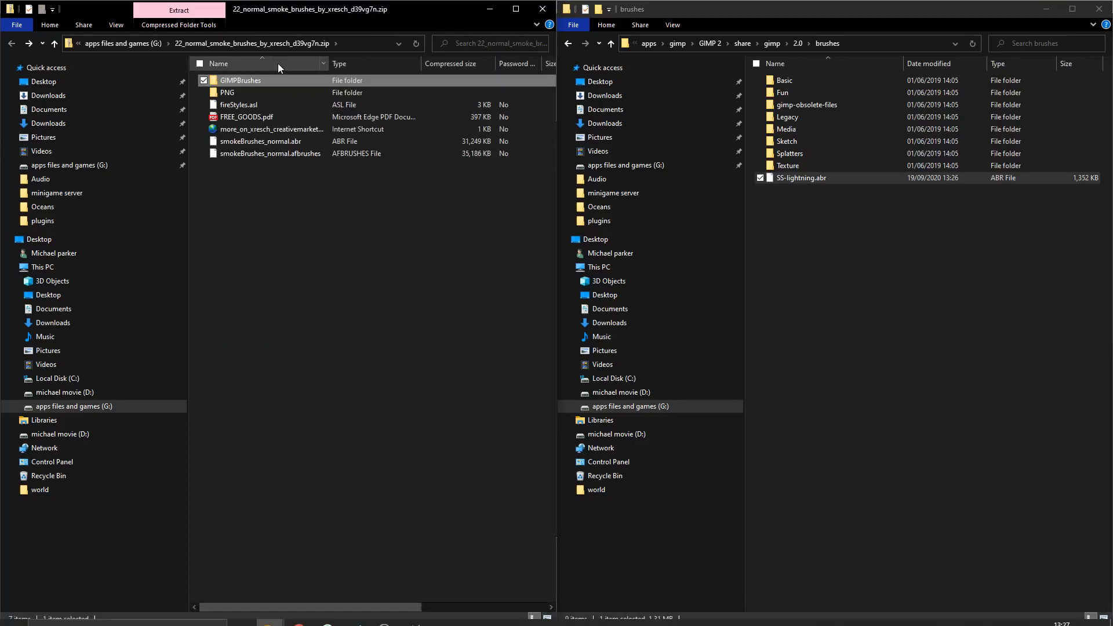
{"action": "left_click", "coordinate": [283, 145]}
{"action": "mouse_move", "coordinate": [282, 148]}
{"action": "left_mouse_down"}
{"action": "mouse_move", "coordinate": [400, 151]}
{"action": "mouse_move", "coordinate": [926, 289]}
{"action": "left_mouse_up"}
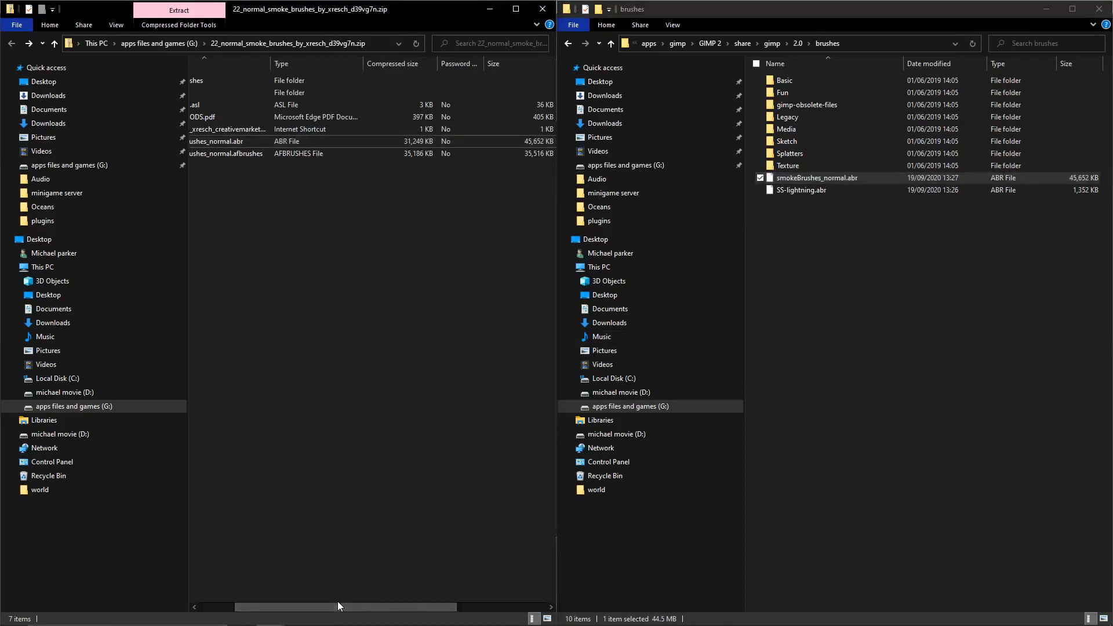
Browse the zip's GIMPBrushes folder and select its brush files
{"action": "left_click_drag", "start_coordinate": [297, 607], "coordinate": [255, 607]}
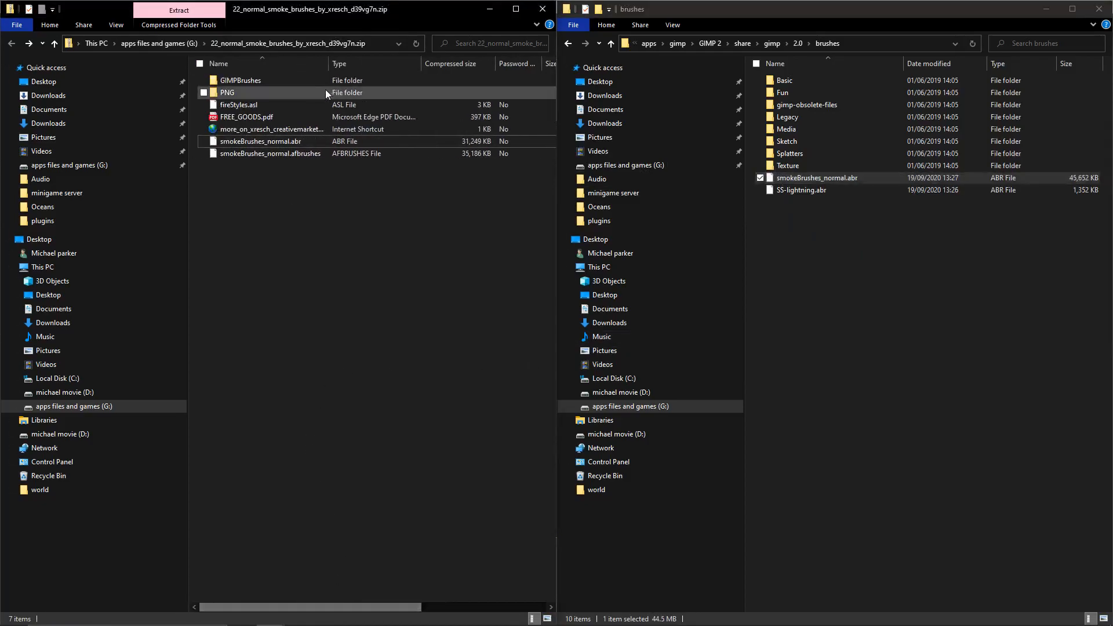
{"action": "double_click", "coordinate": [267, 86]}
{"action": "mouse_move", "coordinate": [326, 394]}
{"action": "left_mouse_down"}
{"action": "mouse_move", "coordinate": [366, 101]}
{"action": "mouse_move", "coordinate": [387, 70]}
{"action": "left_mouse_up"}
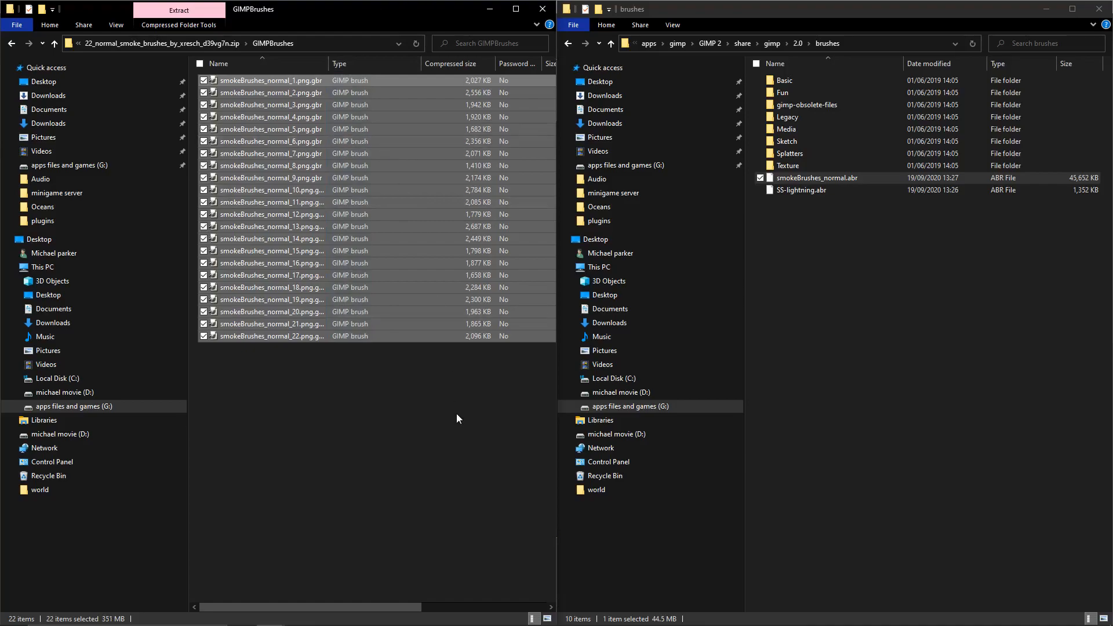
{"action": "key", "text": "alt+Left"}
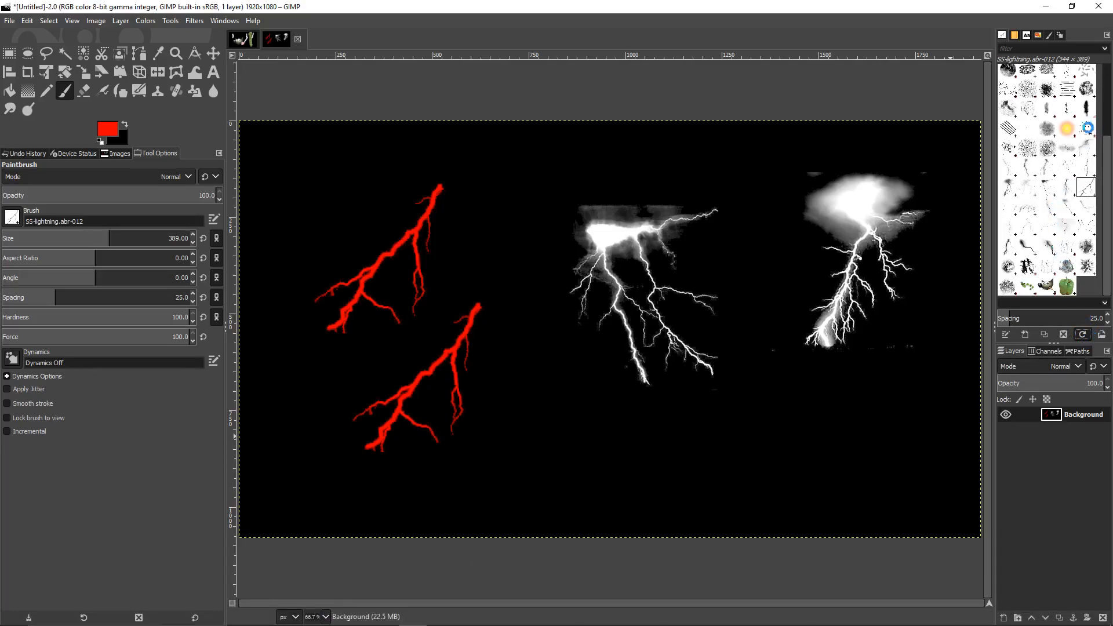
Return to GIMP and stamp large red smoke over the right half with smokeBrushes_normal.abr-006
{"action": "key", "text": "super"}
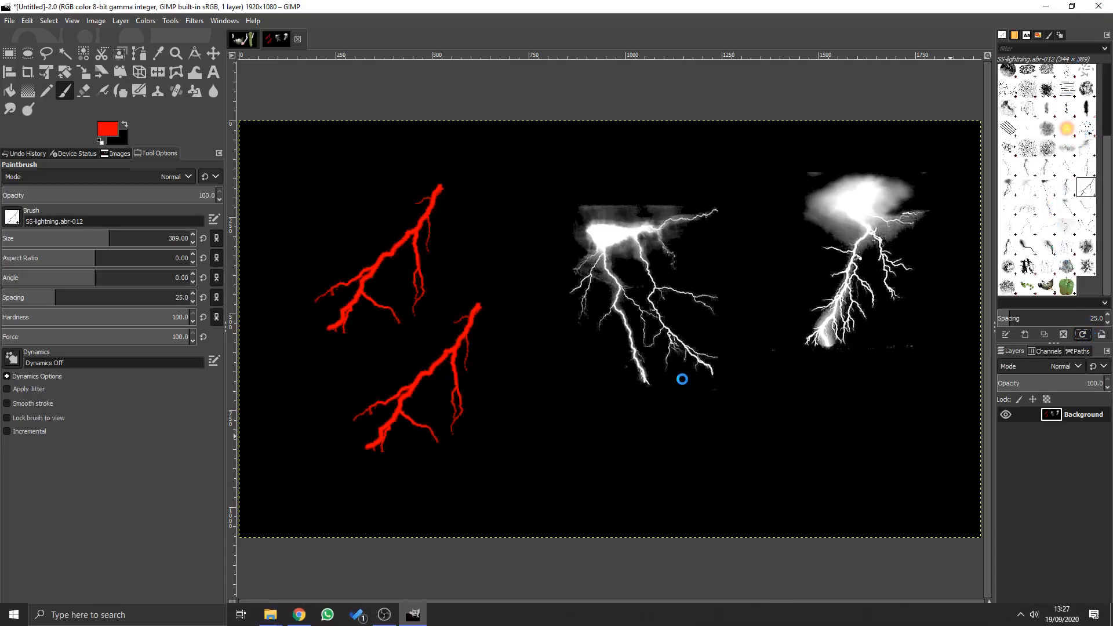
{"action": "type", "text": "g"}
{"action": "key", "text": "Return"}
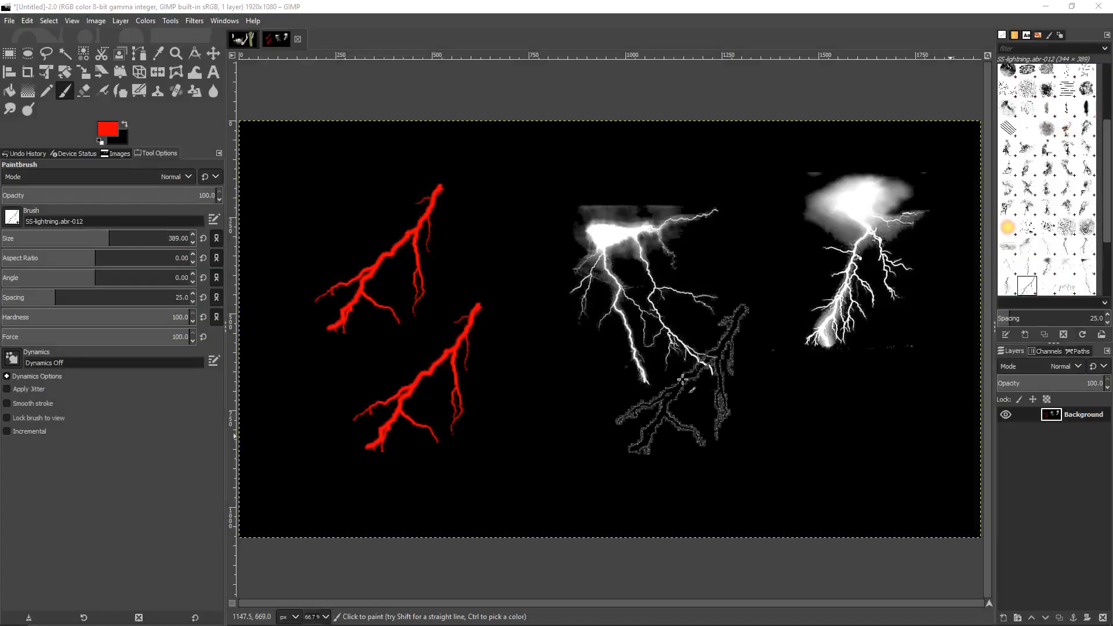
{"action": "left_click", "coordinate": [1066, 148]}
{"action": "left_click", "coordinate": [887, 461]}
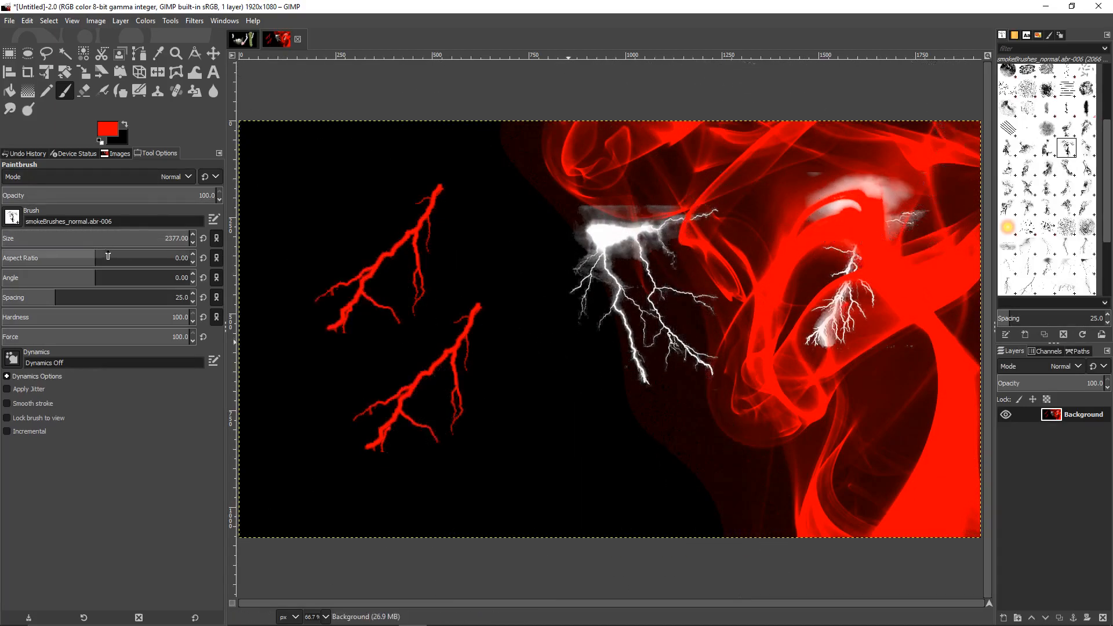
Shrink the brush and stamp smaller red smoke dabs toward the canvas centre
{"action": "mouse_move", "coordinate": [161, 240]}
{"action": "left_mouse_down"}
{"action": "mouse_move", "coordinate": [1, 250]}
{"action": "mouse_move", "coordinate": [125, 244]}
{"action": "left_mouse_up"}
{"action": "left_click", "coordinate": [495, 271]}
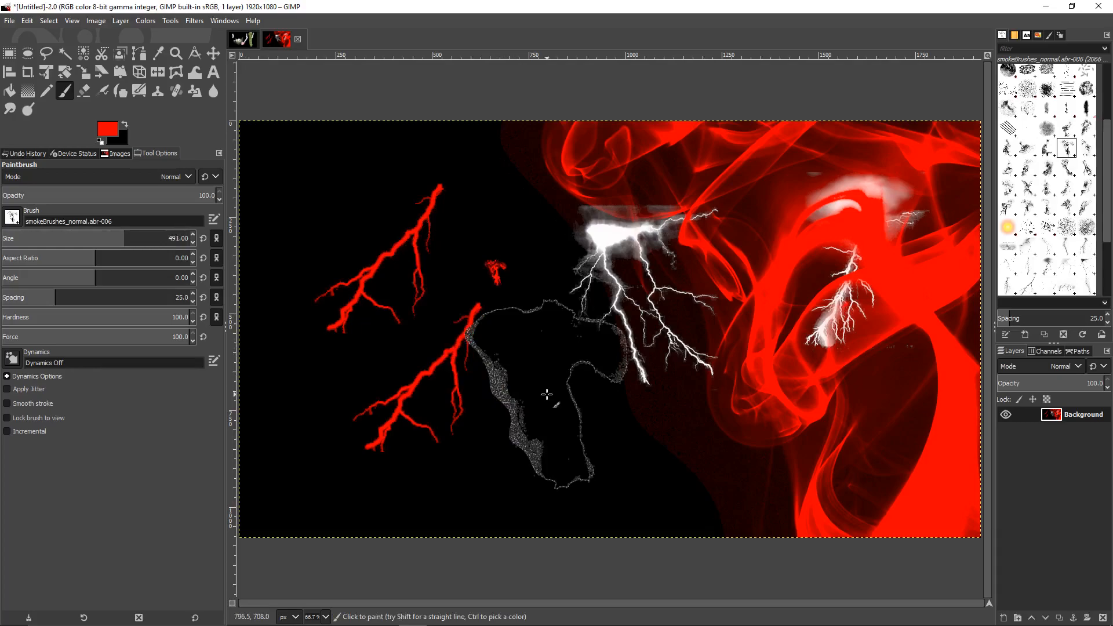
{"action": "left_click", "coordinate": [548, 397]}
{"action": "left_click", "coordinate": [1047, 169]}
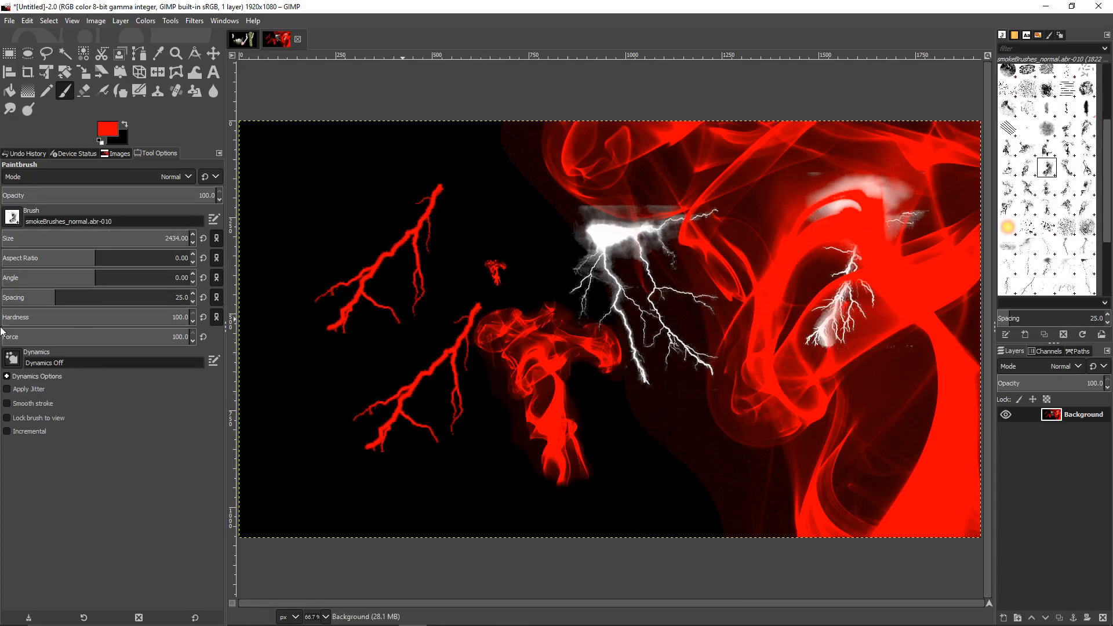
{"action": "left_click", "coordinate": [117, 124]}
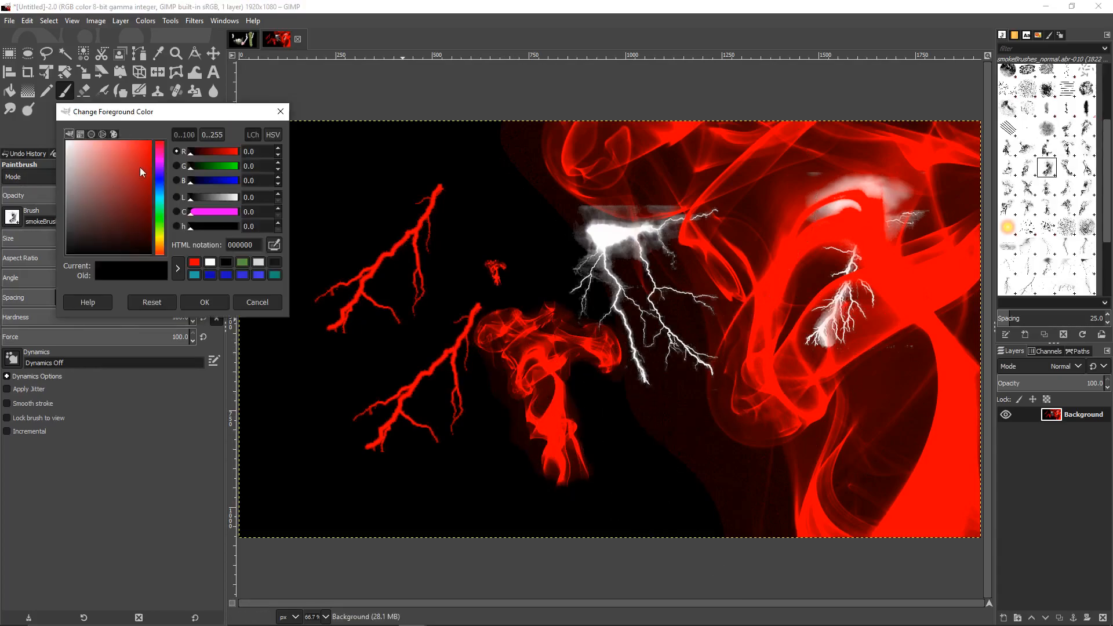
Change the foreground colour to green 00ff83
{"action": "left_click", "coordinate": [159, 216]}
{"action": "left_click", "coordinate": [205, 302]}
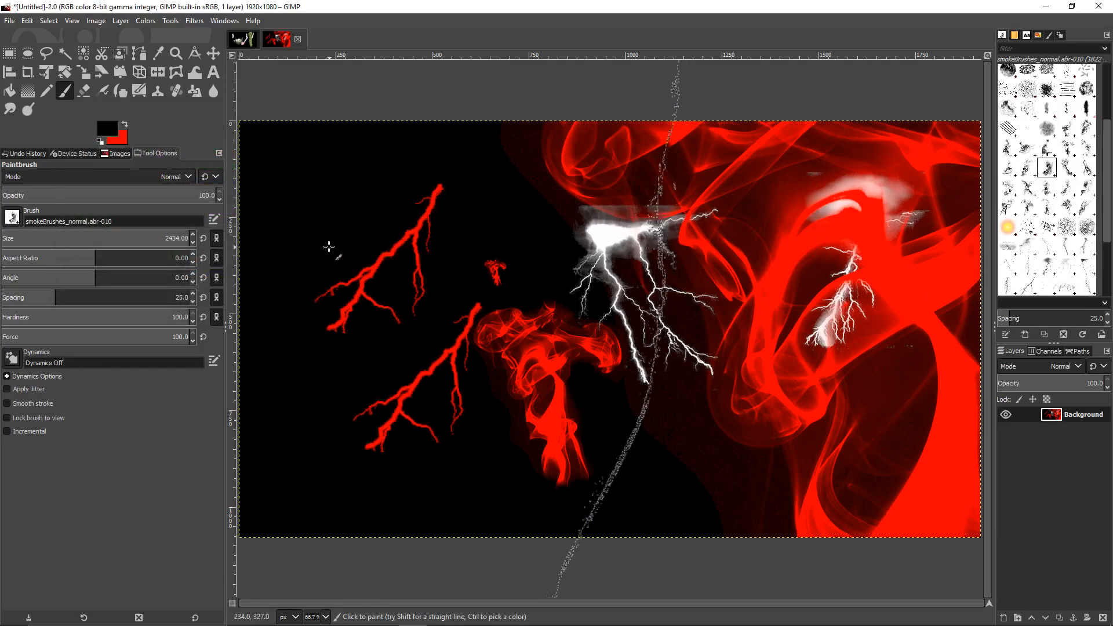
{"action": "left_click", "coordinate": [118, 133]}
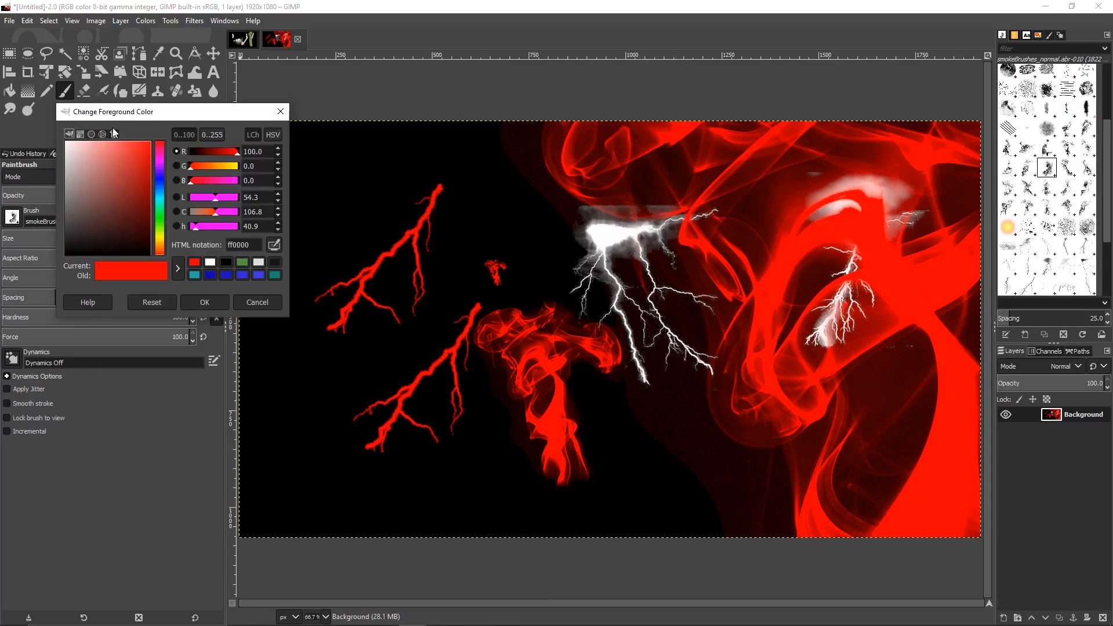
{"action": "left_click", "coordinate": [160, 207]}
{"action": "left_click", "coordinate": [204, 303]}
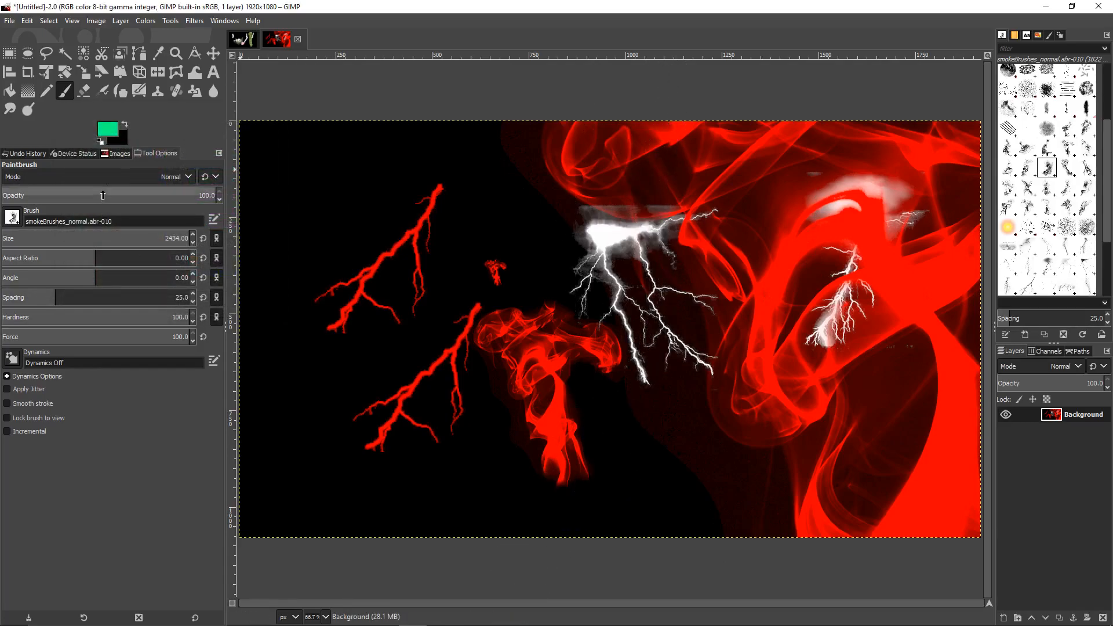
Set brush size 326 with aspect ratio -17 and stamp four green smoke patches
{"action": "left_click_drag", "start_coordinate": [64, 241], "coordinate": [1, 256]}
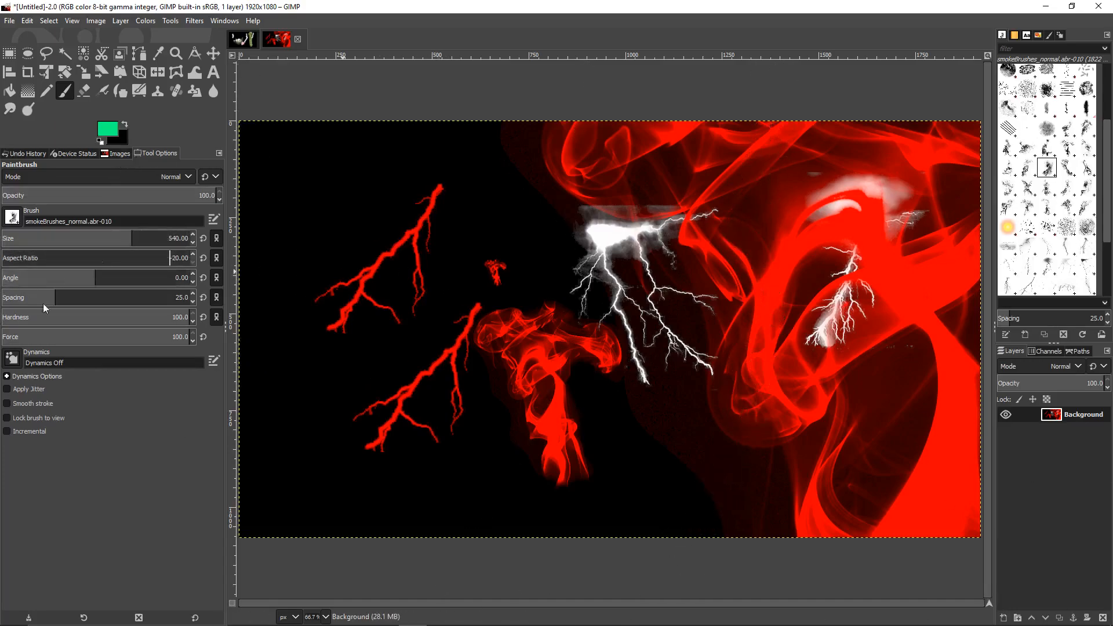
{"action": "left_click_drag", "start_coordinate": [119, 241], "coordinate": [3, 241]}
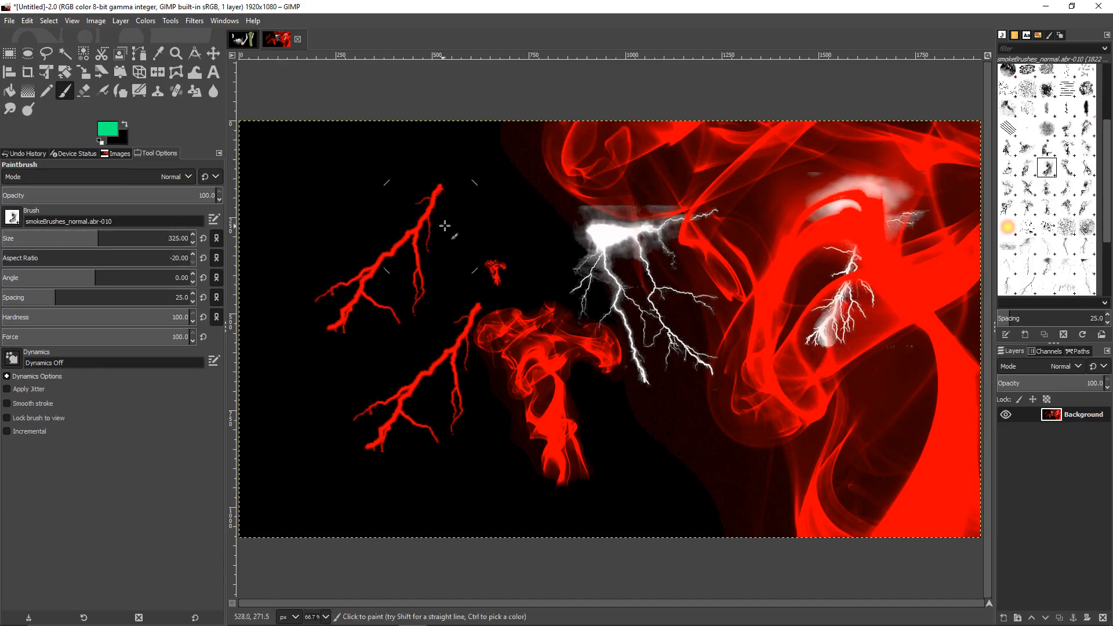
{"action": "left_click", "coordinate": [17, 240]}
{"action": "left_click_drag", "start_coordinate": [7, 260], "coordinate": [63, 261]}
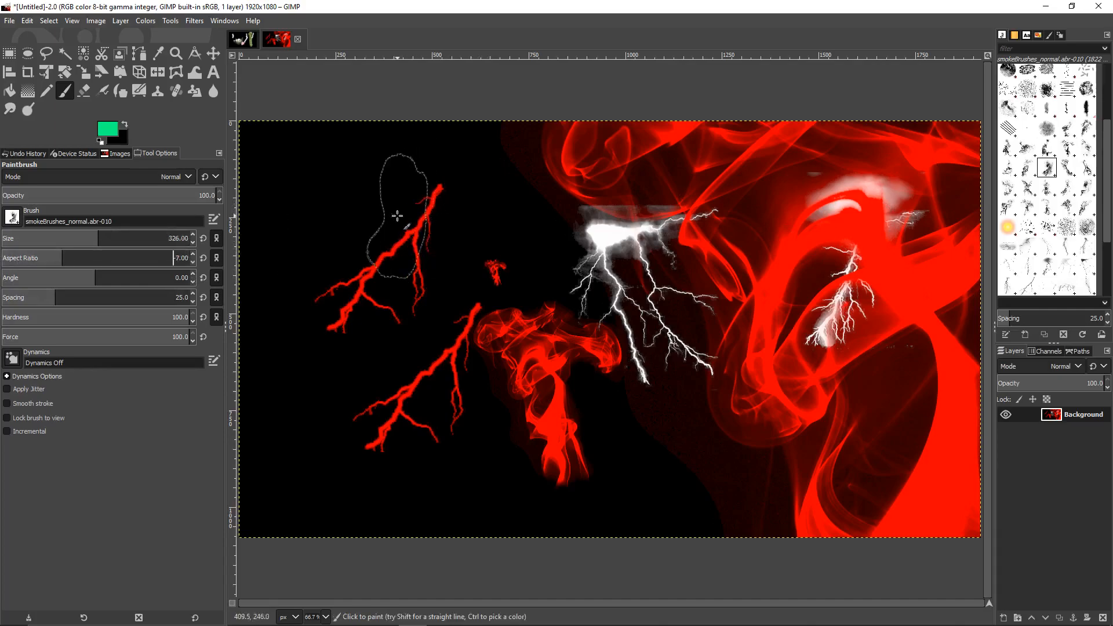
{"action": "left_click", "coordinate": [398, 216]}
{"action": "left_click", "coordinate": [500, 240]}
{"action": "left_click", "coordinate": [779, 418]}
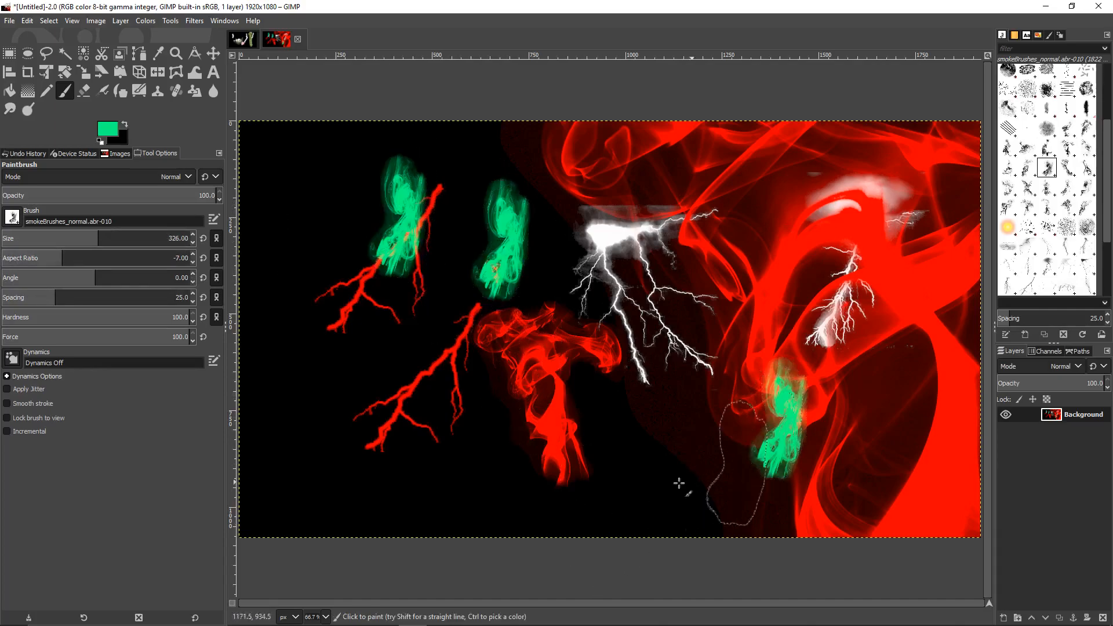
{"action": "left_click", "coordinate": [619, 429]}
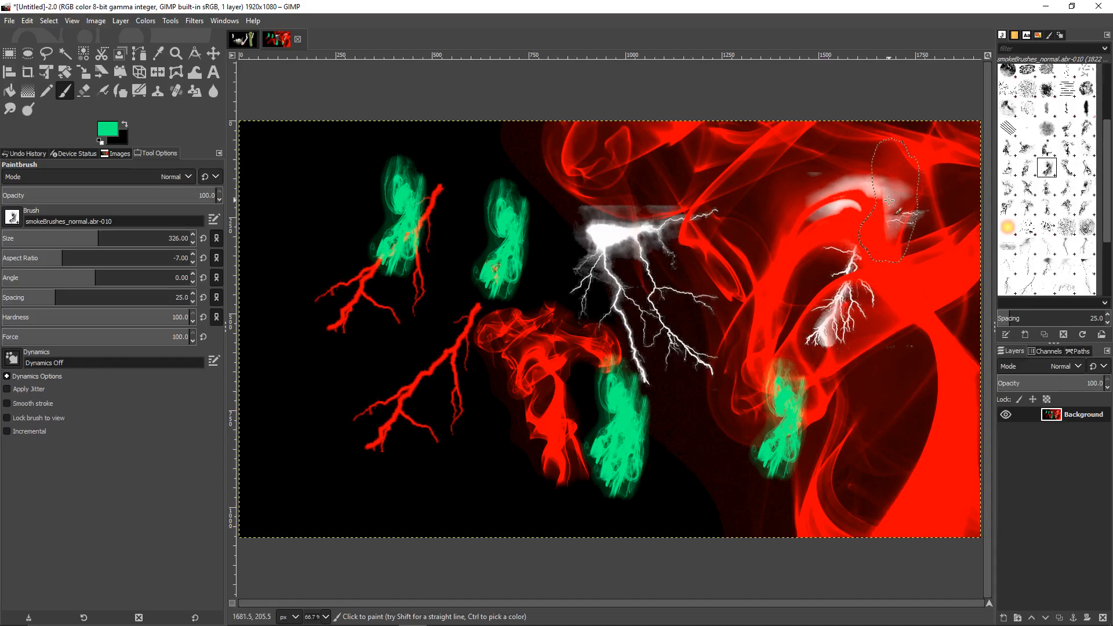
Stamp a large Wilber in the centre of the canvas
{"action": "scroll", "coordinate": [1081, 275], "scroll_direction": "down", "scroll_amount": 3}
{"action": "left_click", "coordinate": [1086, 266]}
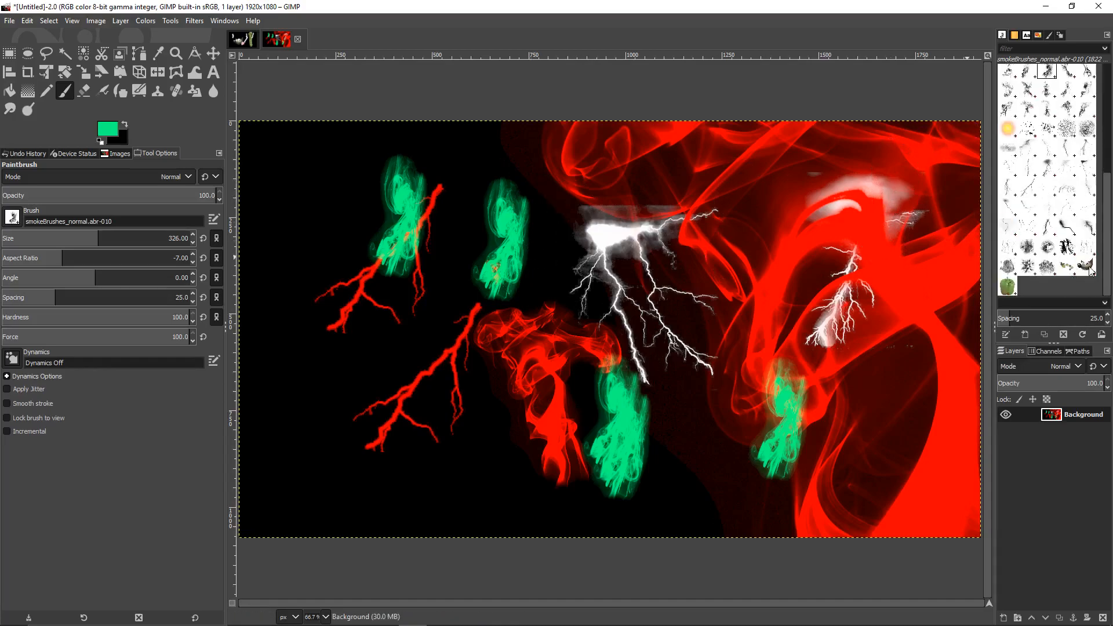
{"action": "left_click", "coordinate": [647, 323]}
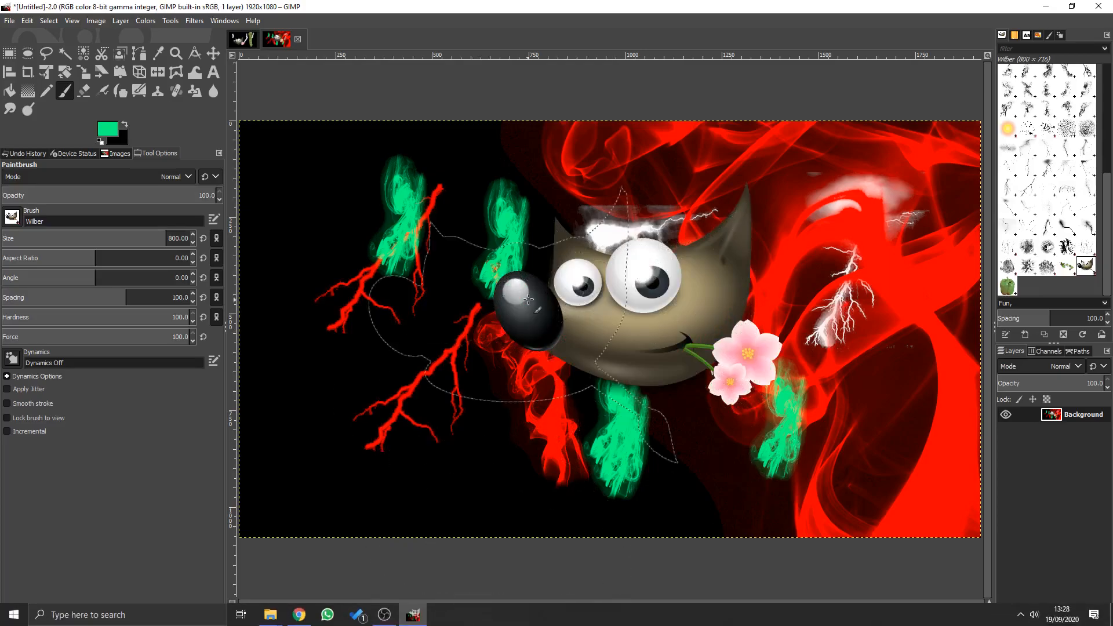